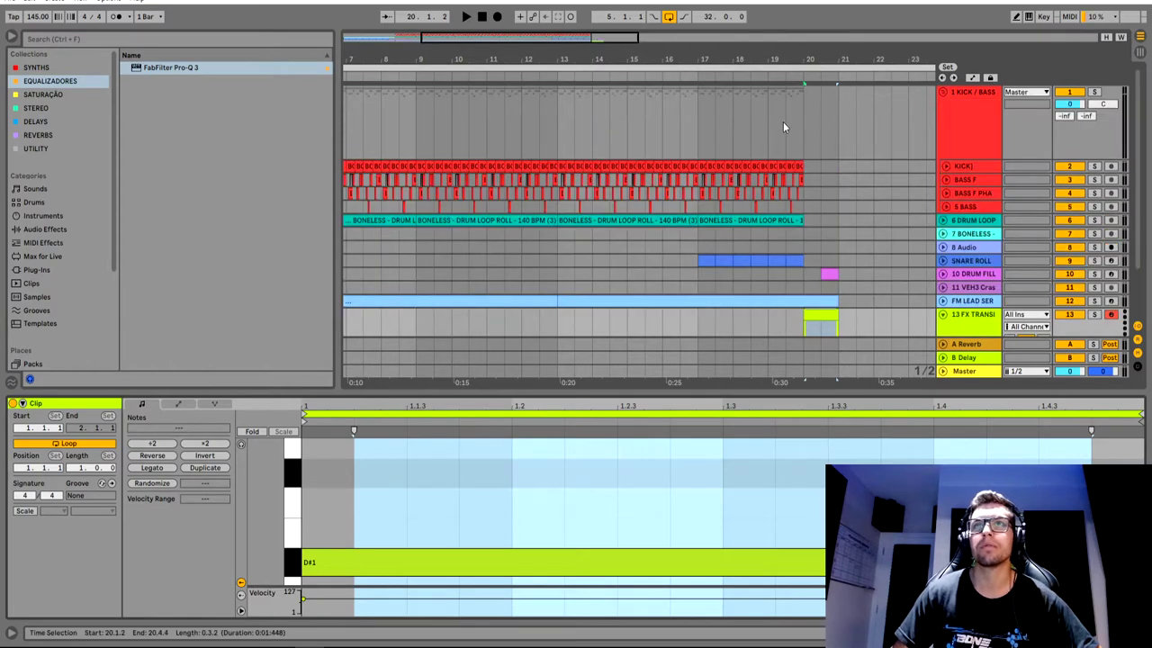
Examine the gap around bar 20 and the clips on the drum fill, FM lead and FX transition tracks
{"action": "left_click_drag", "start_coordinate": [808, 137], "coordinate": [839, 138]}
{"action": "left_click_drag", "start_coordinate": [808, 221], "coordinate": [838, 248]}
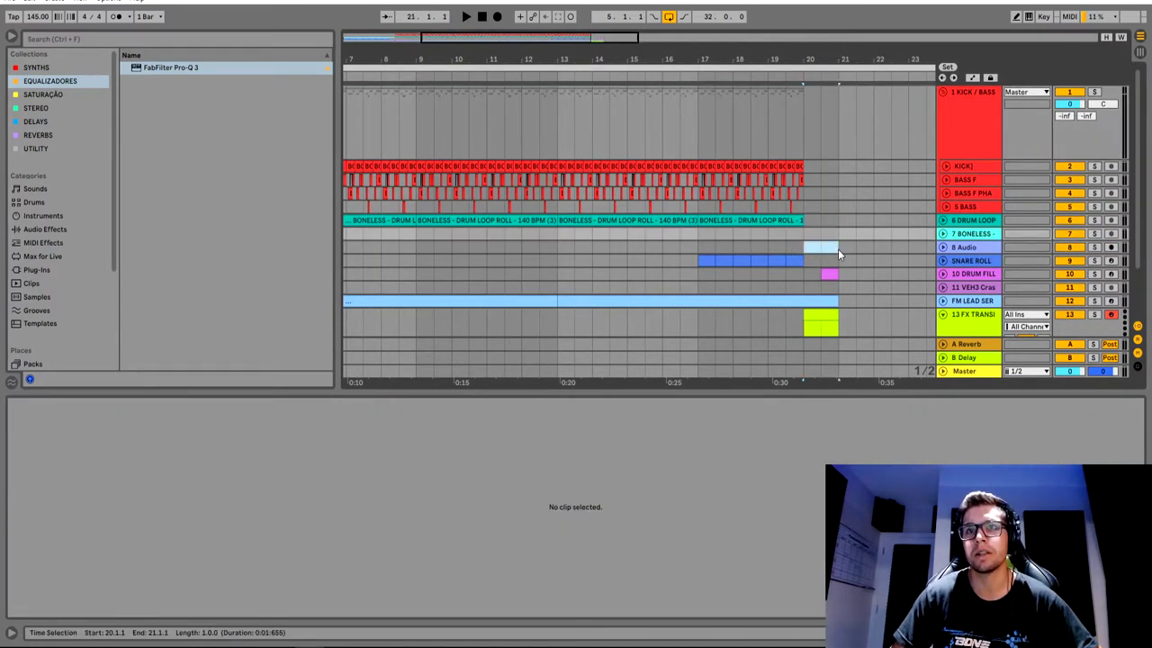
{"action": "scroll", "coordinate": [823, 270], "scroll_direction": "down", "scroll_amount": 2}
{"action": "left_click", "coordinate": [942, 236]}
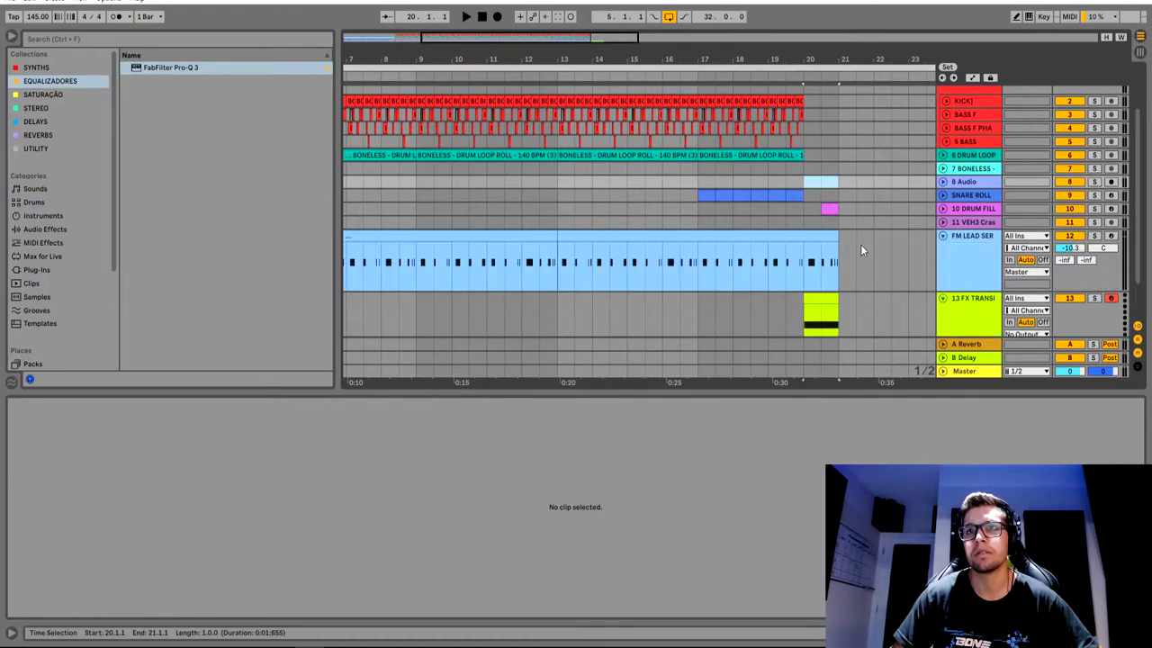
{"action": "left_click", "coordinate": [828, 209]}
{"action": "left_click", "coordinate": [942, 208]}
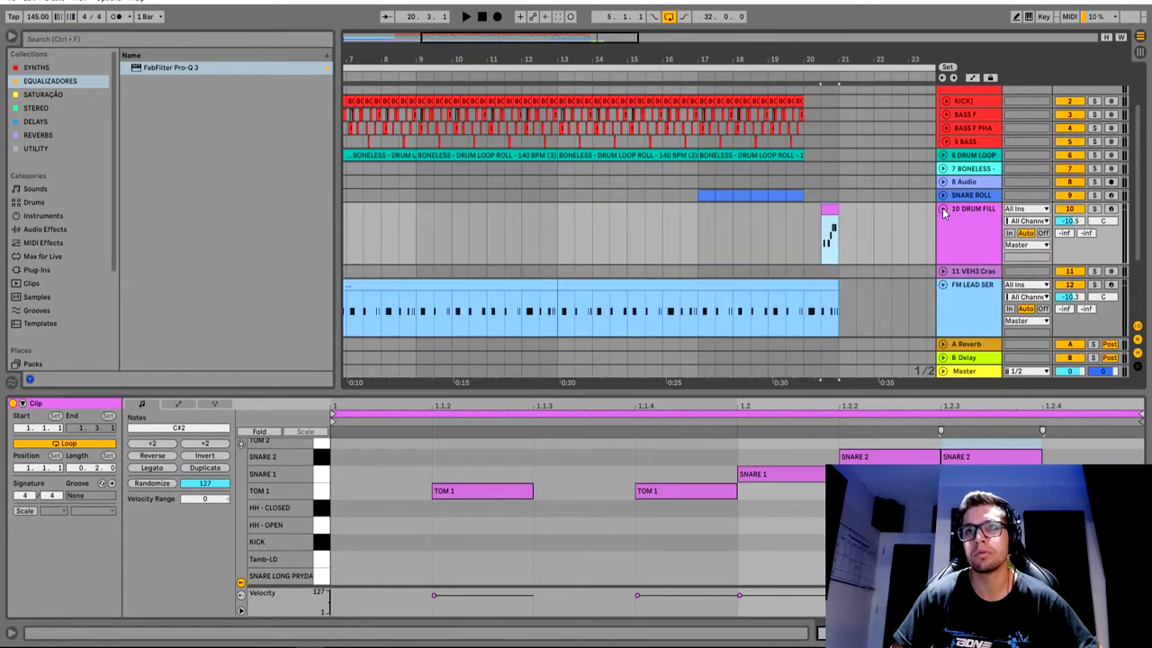
{"action": "scroll", "coordinate": [916, 241], "scroll_direction": "down", "scroll_amount": 2}
{"action": "left_click", "coordinate": [970, 286]}
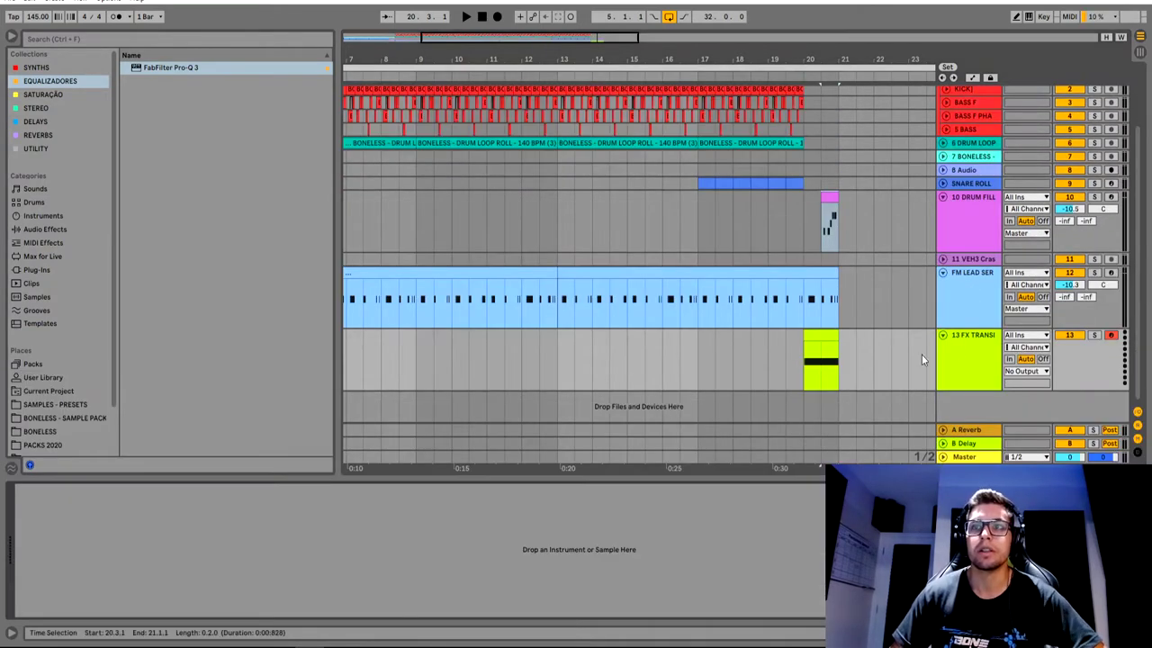
{"action": "left_click", "coordinate": [820, 336]}
{"action": "left_click", "coordinate": [966, 302]}
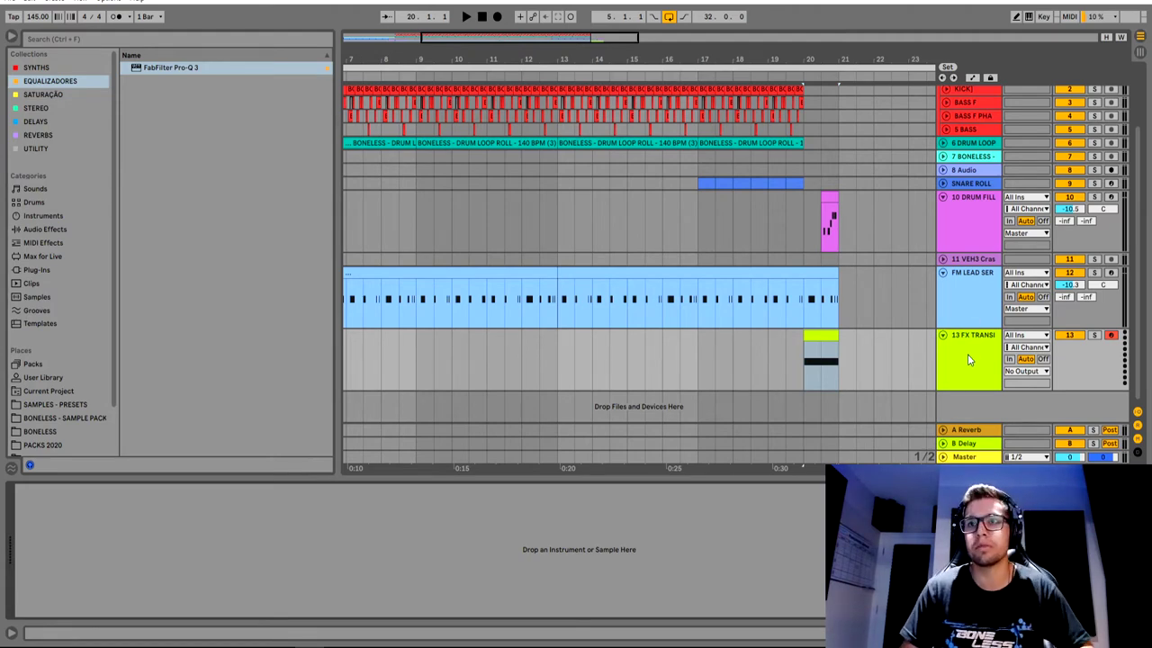
Open the FX transition clip's notes and try transposing its D#1 note up to F1 and back
{"action": "double_click", "coordinate": [822, 335]}
{"action": "left_click_drag", "start_coordinate": [522, 522], "coordinate": [524, 605]}
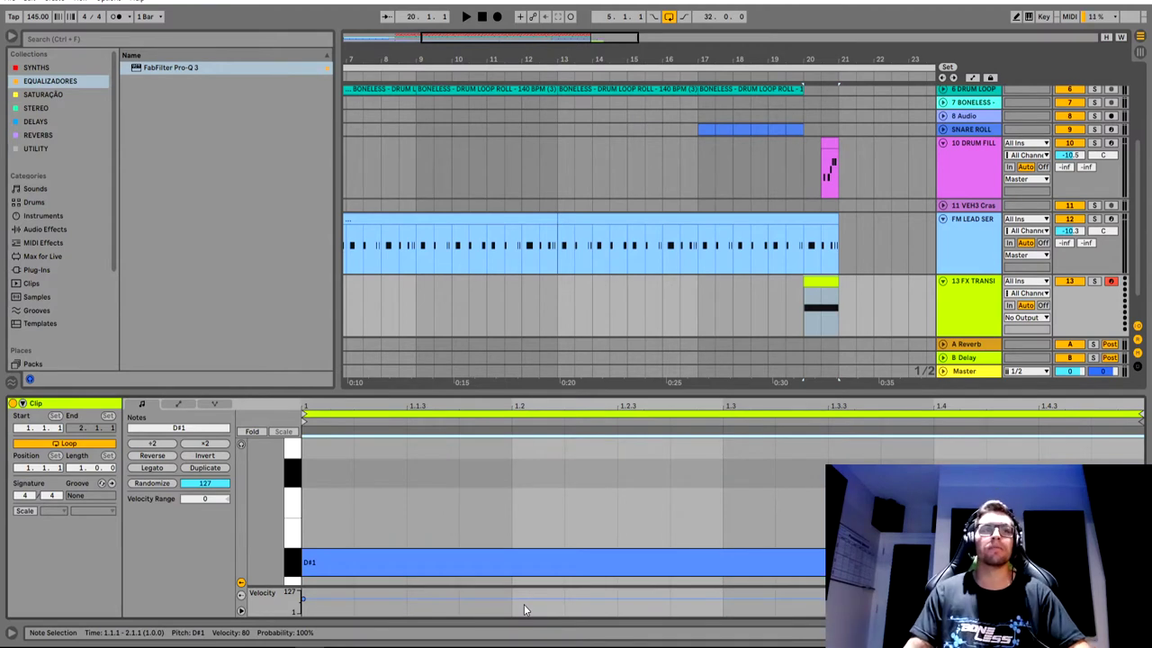
{"action": "key", "text": "Up"}
{"action": "key", "text": "Up"}
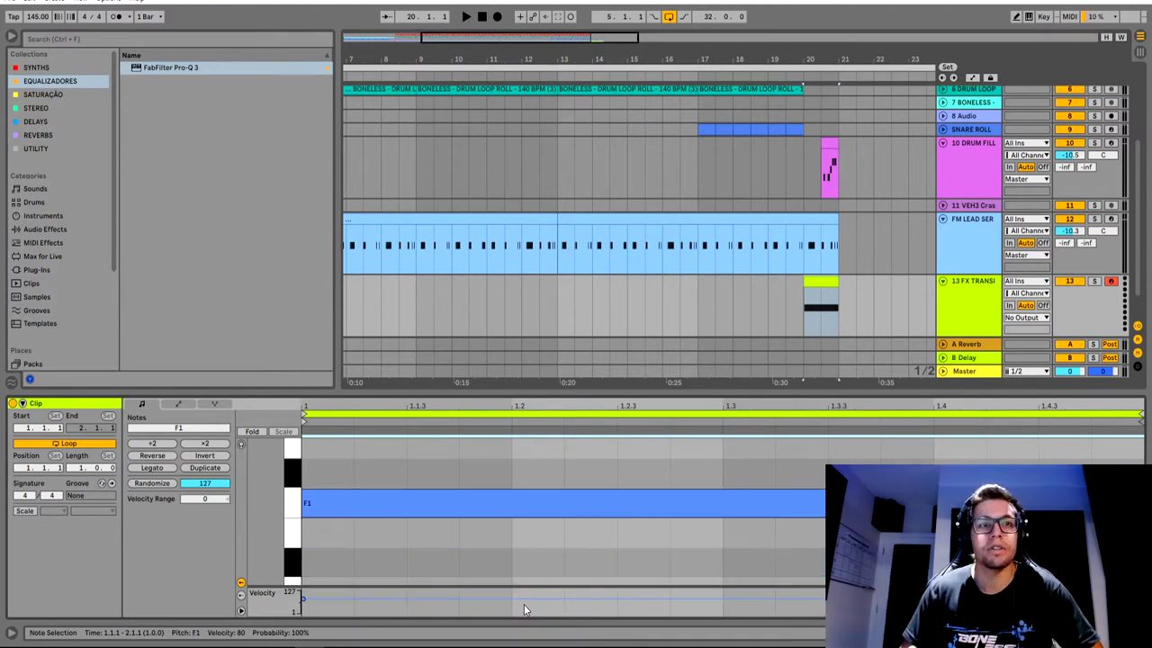
{"action": "key", "text": "Down"}
{"action": "key", "text": "Down"}
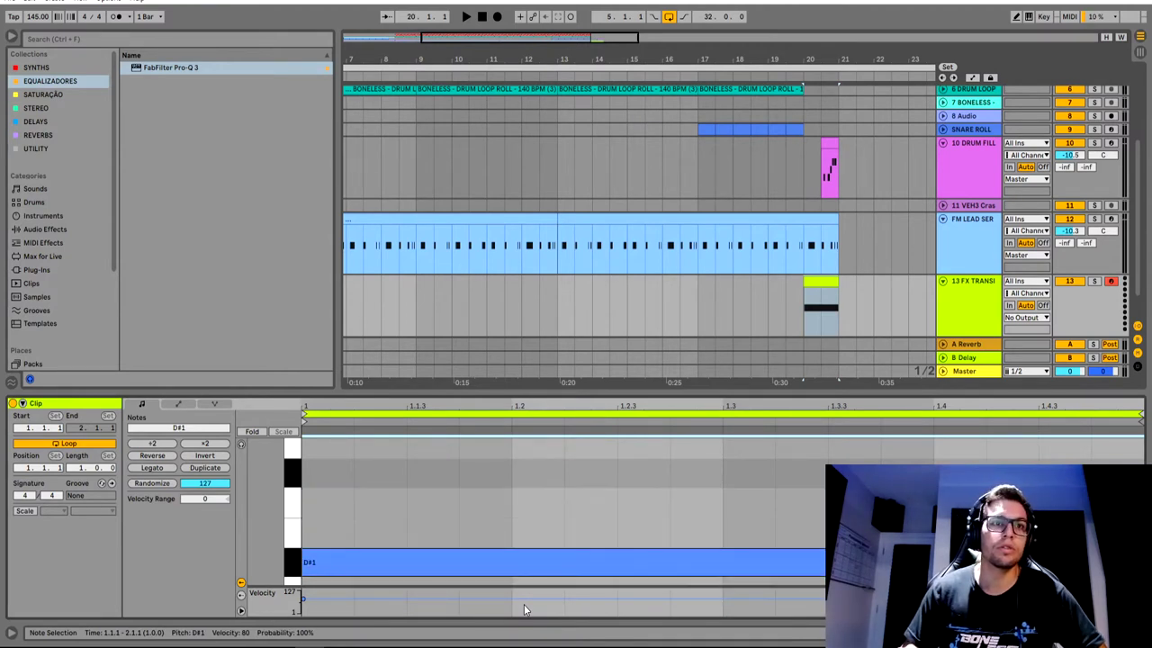
{"action": "left_click", "coordinate": [538, 583]}
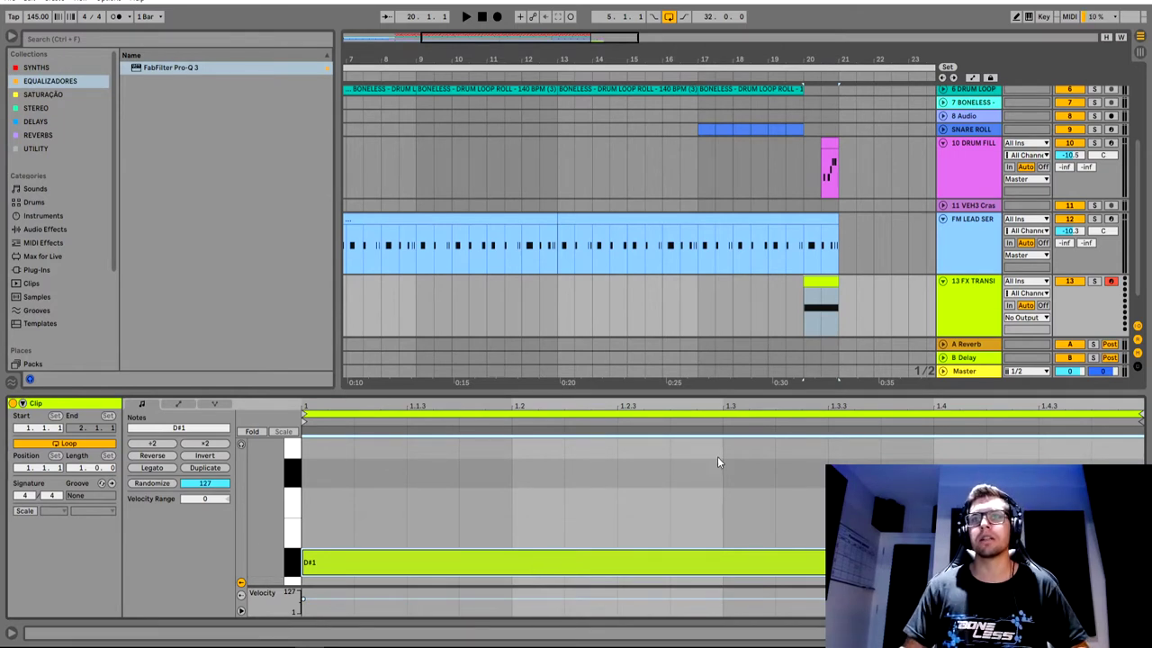
{"action": "key", "text": "Up"}
{"action": "key", "text": "Up"}
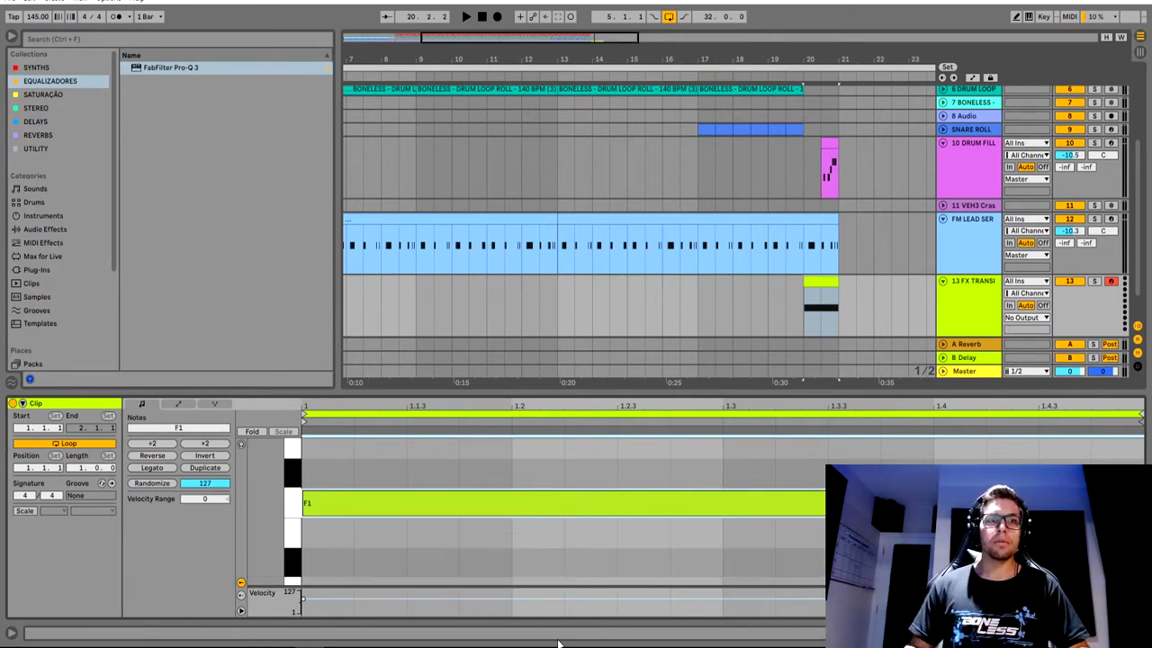
{"action": "key", "text": "Down"}
{"action": "key", "text": "Down"}
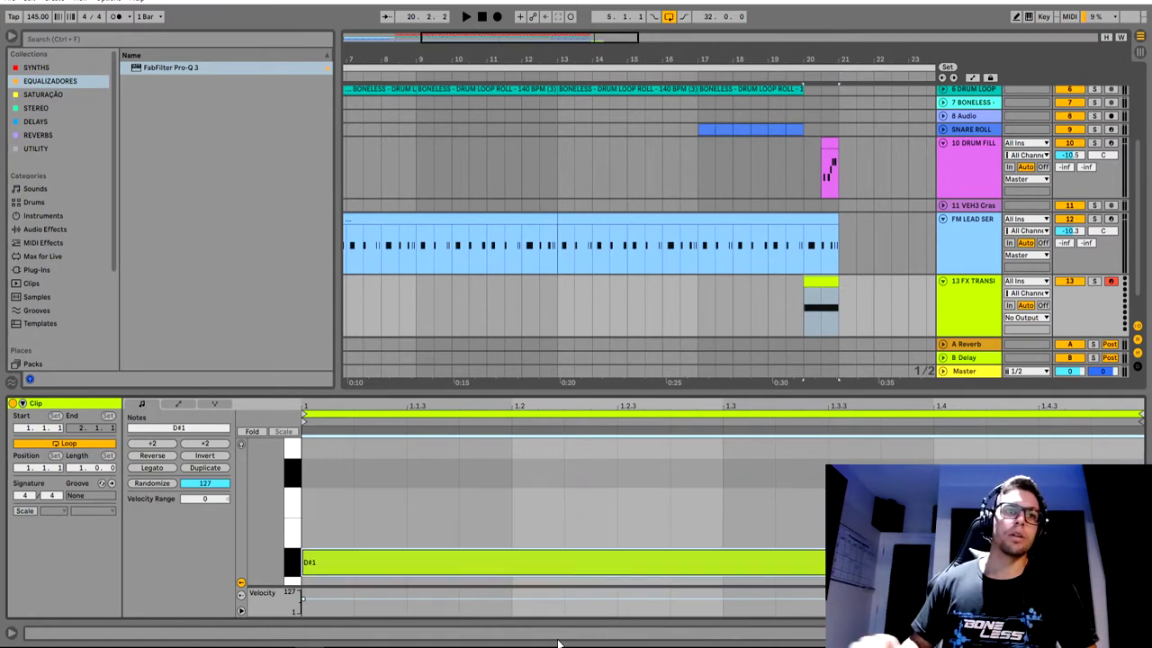
Load the Serum_x64 synth from the SYNTHS collection onto the FX transition track
{"action": "scroll", "coordinate": [882, 369], "scroll_direction": "up", "scroll_amount": 2}
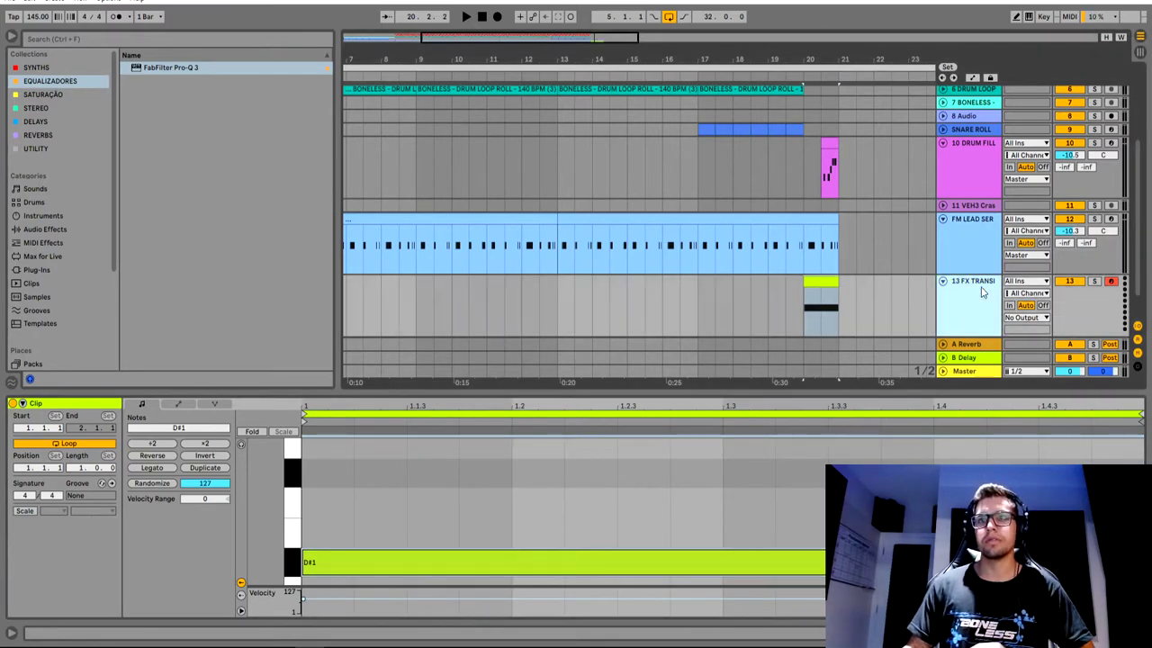
{"action": "left_click", "coordinate": [797, 362]}
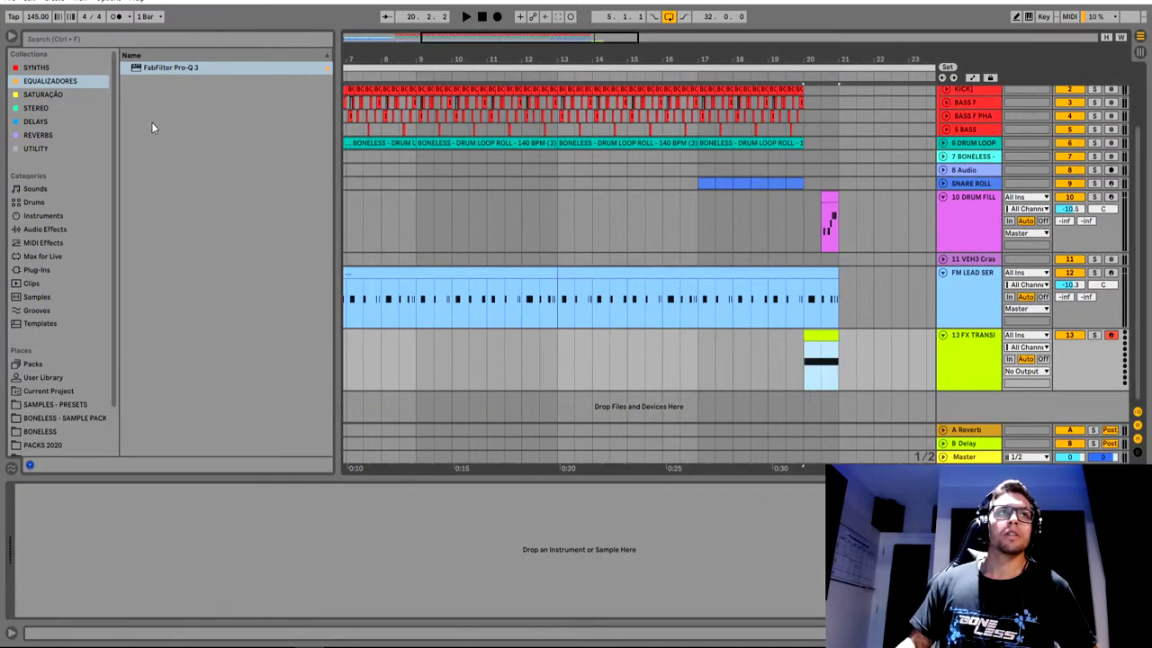
{"action": "left_click", "coordinate": [36, 68]}
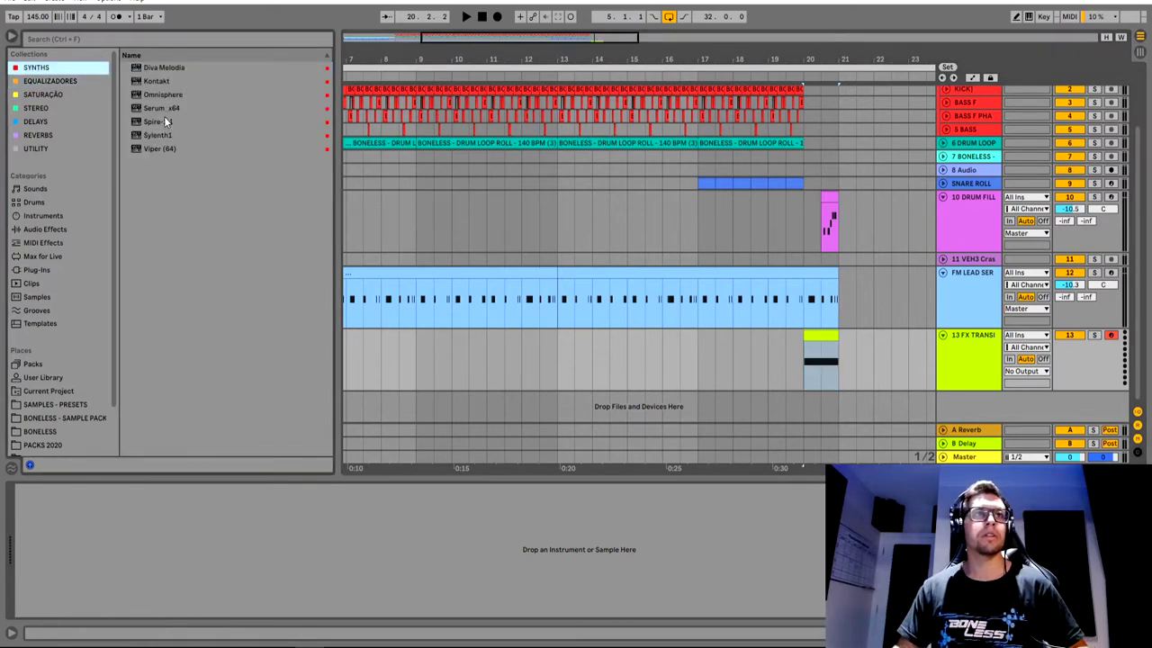
{"action": "left_click_drag", "start_coordinate": [165, 113], "coordinate": [254, 518]}
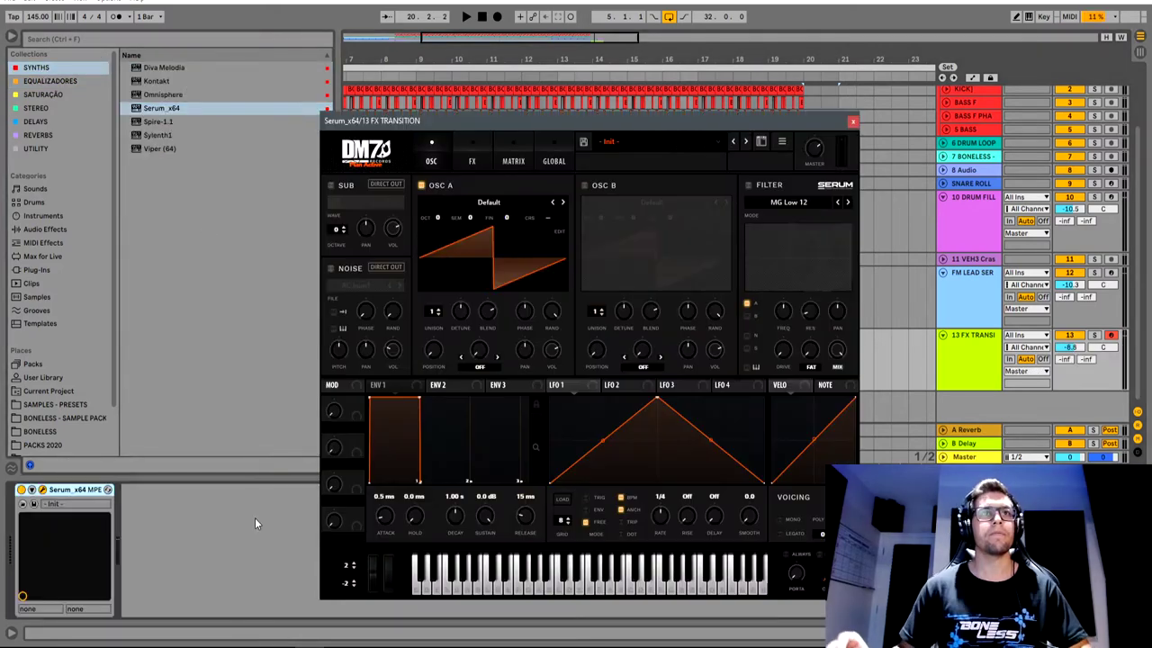
{"action": "left_click_drag", "start_coordinate": [543, 115], "coordinate": [372, 130]}
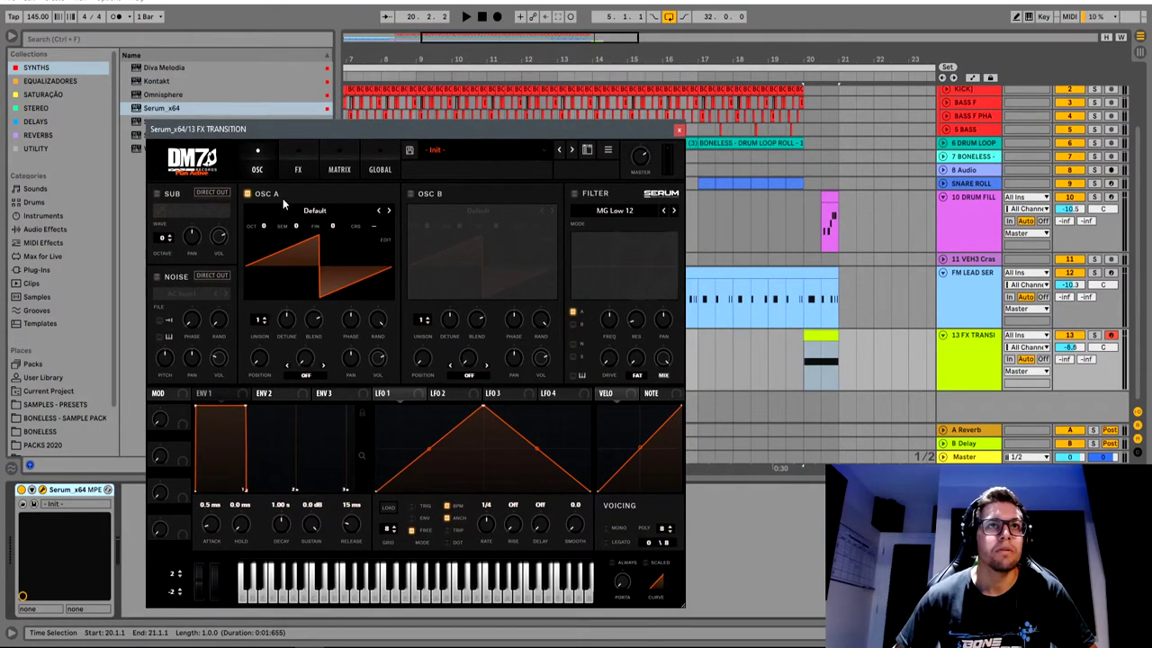
Set oscillator A to 4 unison voices and solo the FX transition track while auditioning it
{"action": "left_click_drag", "start_coordinate": [262, 322], "coordinate": [282, 333]}
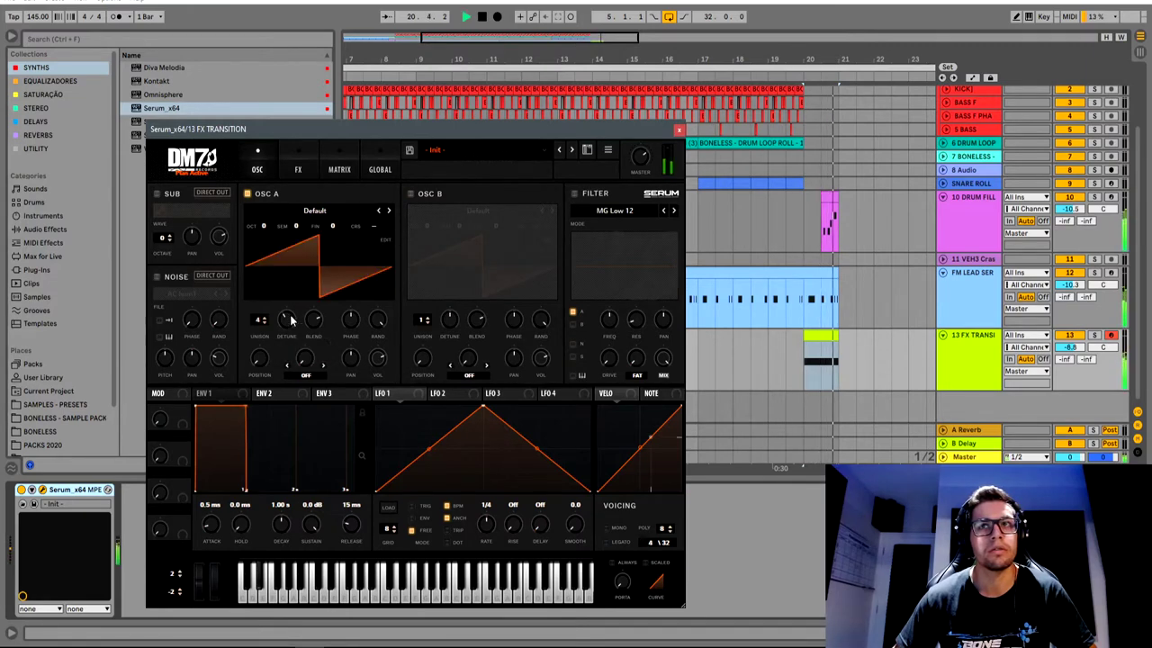
{"action": "left_click", "coordinate": [1094, 335]}
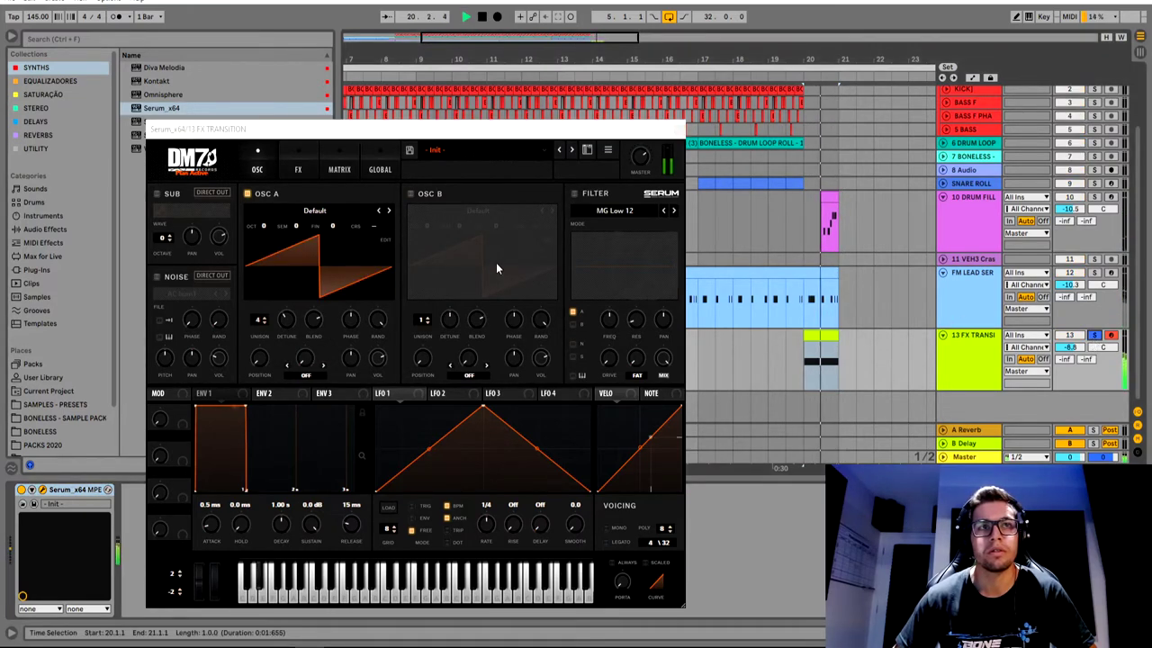
{"action": "key", "text": "space"}
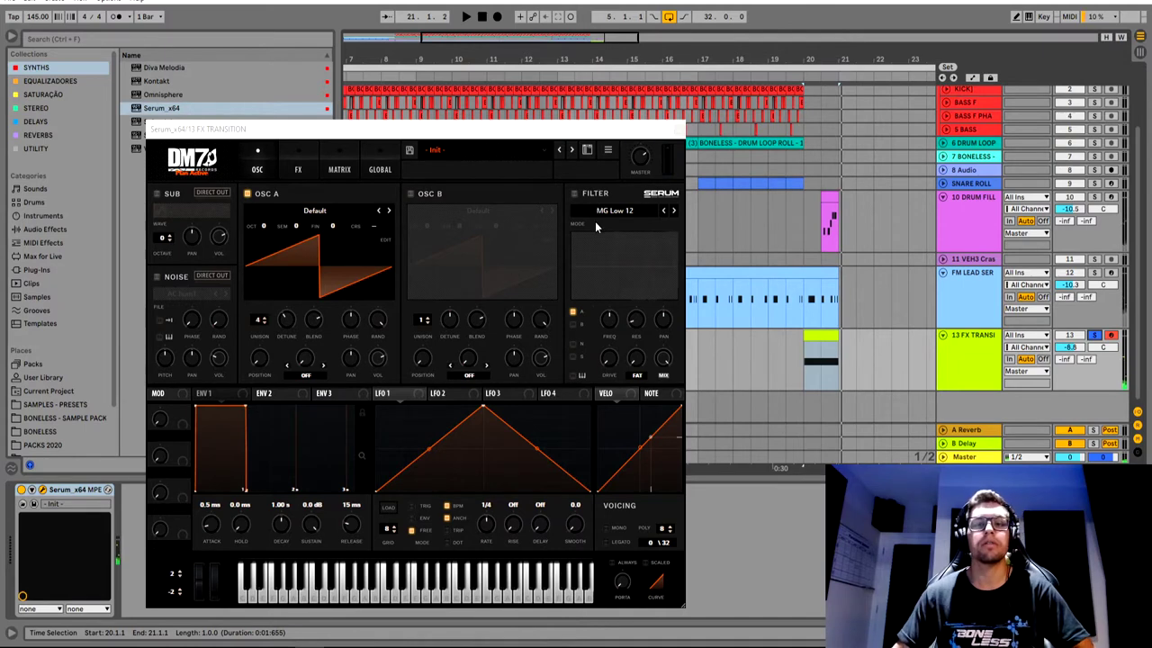
Enable Serum's MG Low 12 filter and modulate its frequency with LFO 1 at a rate of one bar
{"action": "left_click", "coordinate": [574, 193]}
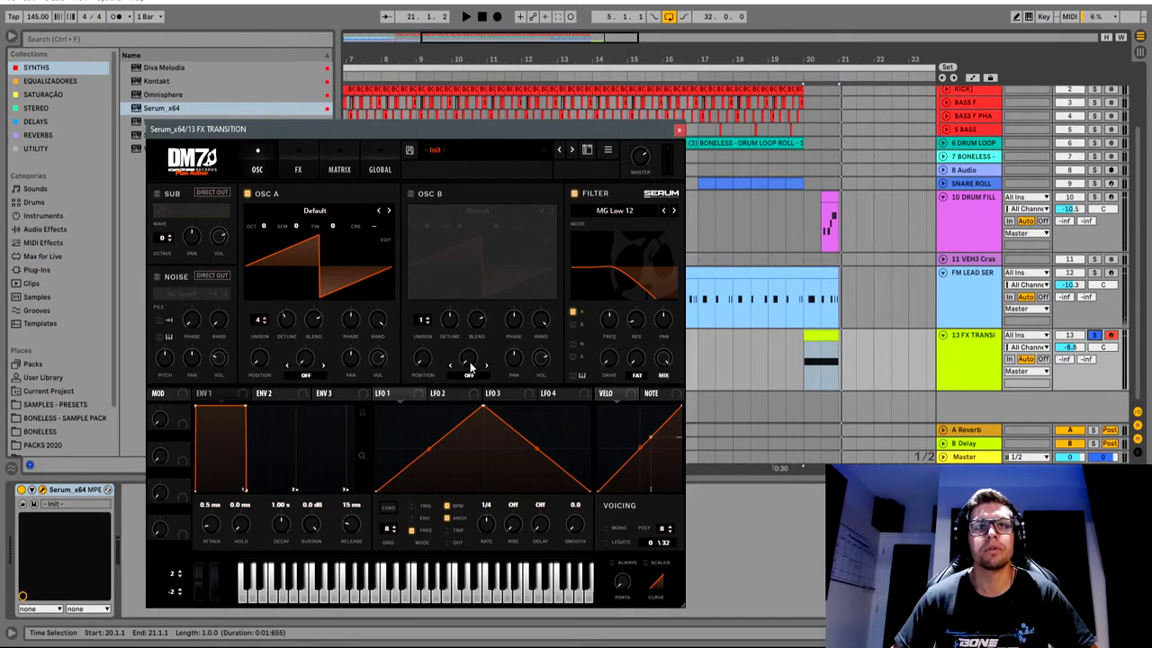
{"action": "left_click_drag", "start_coordinate": [400, 402], "coordinate": [602, 309]}
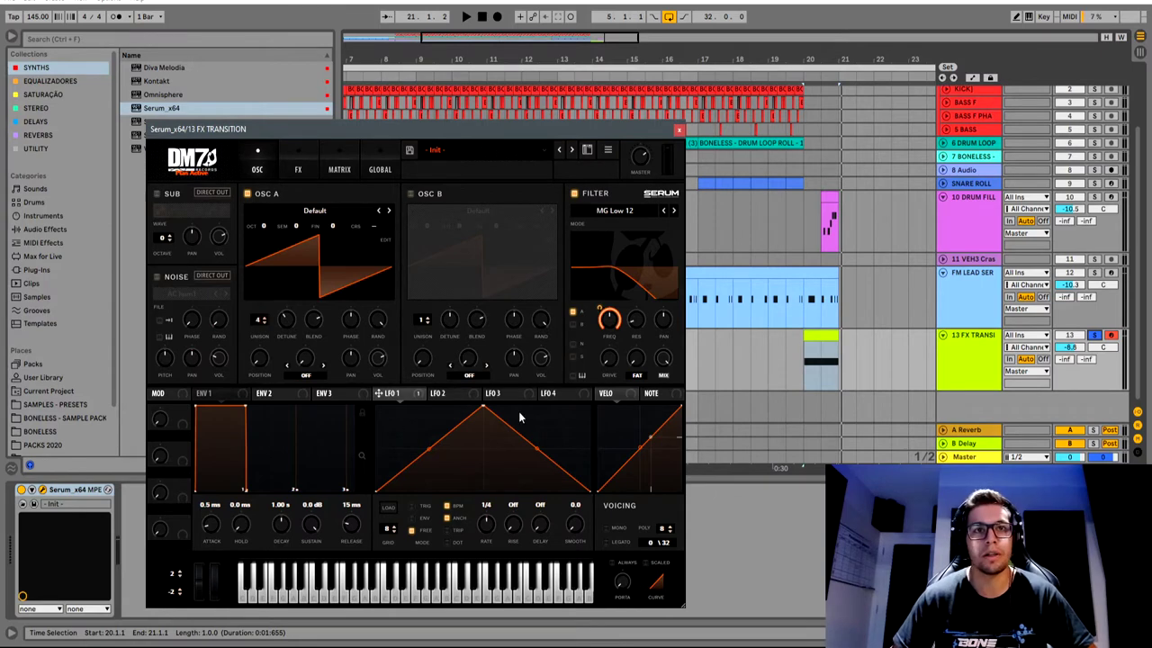
{"action": "key", "text": "space"}
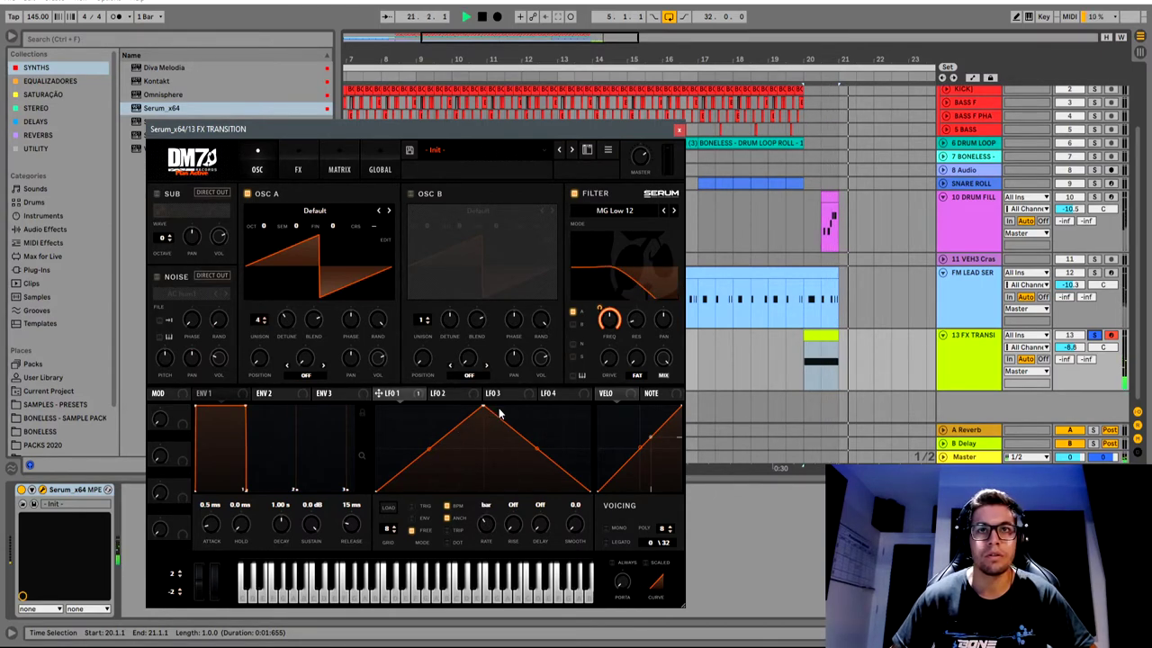
{"action": "key", "text": "space"}
Reshape LFO 1 into a slightly curved rising ramp that starts just under half height, auditioning the sweep
{"action": "left_click_drag", "start_coordinate": [490, 411], "coordinate": [591, 407]}
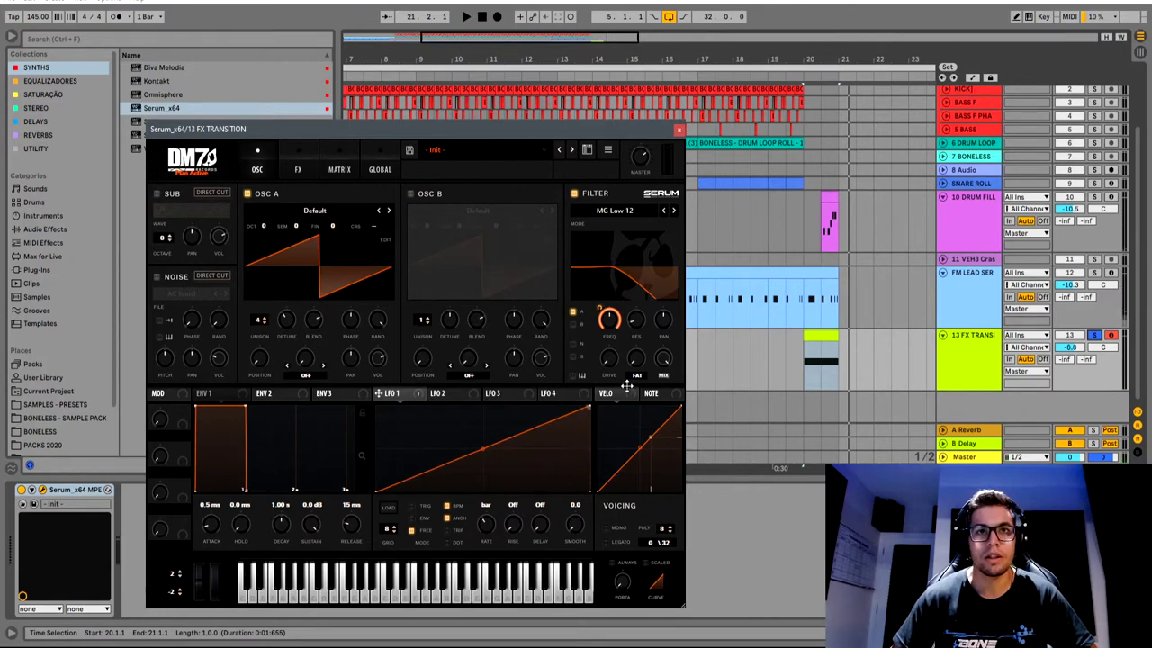
{"action": "key", "text": "space"}
{"action": "left_click_drag", "start_coordinate": [484, 450], "coordinate": [492, 452]}
{"action": "key", "text": "space"}
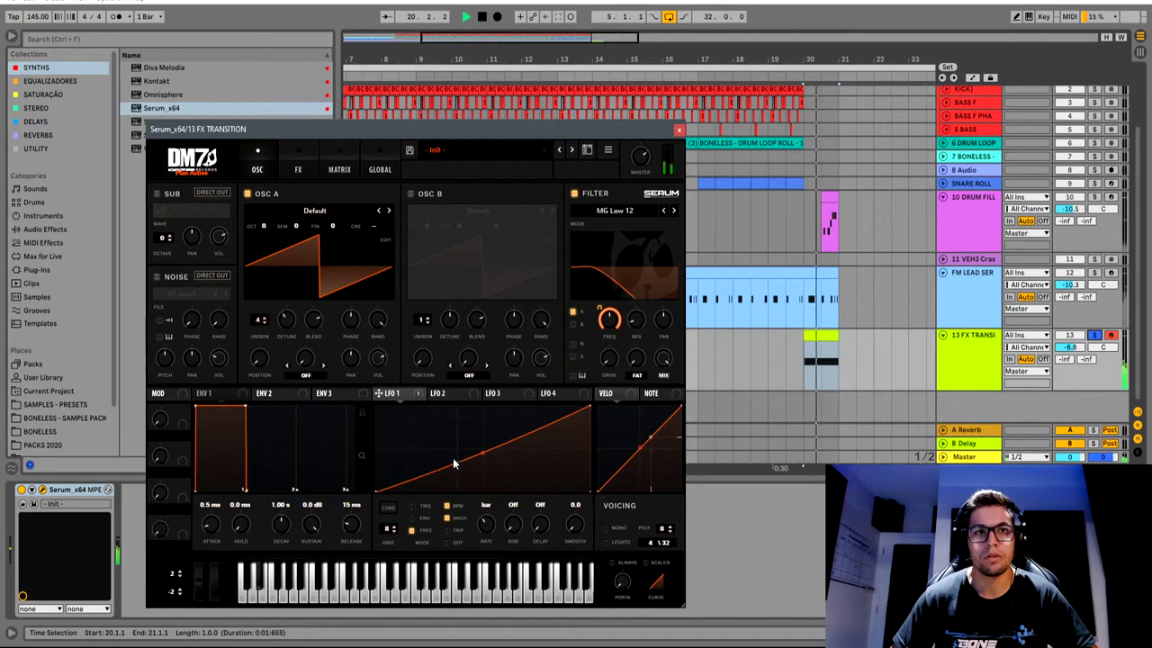
{"action": "key", "text": "space"}
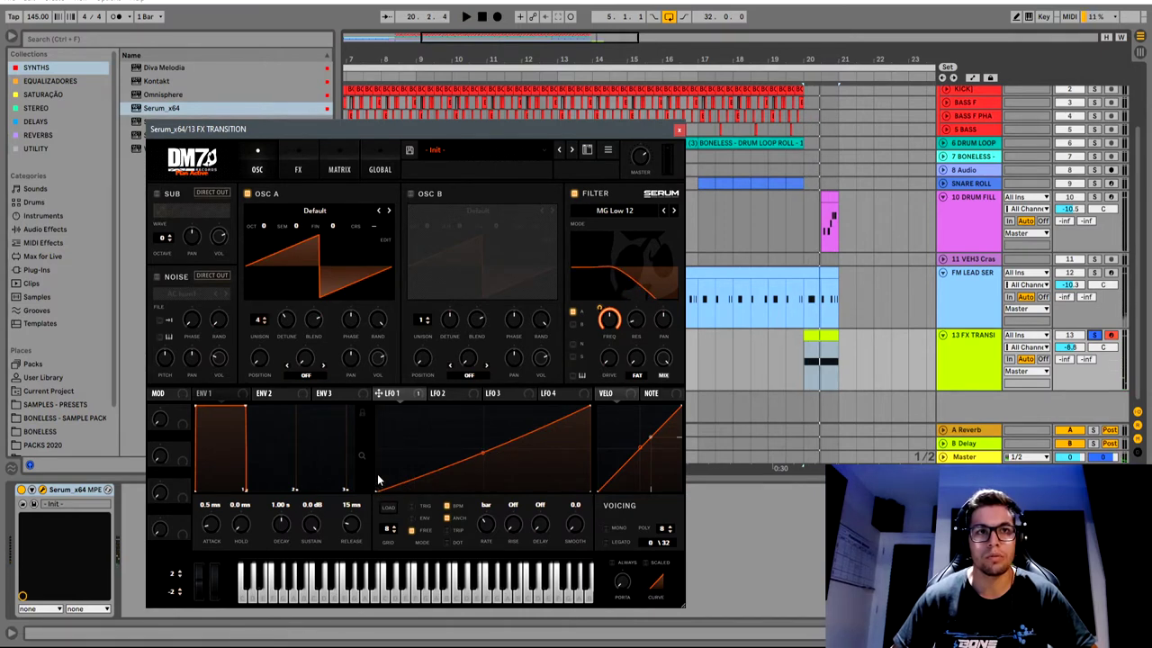
{"action": "left_click_drag", "start_coordinate": [378, 493], "coordinate": [376, 454]}
{"action": "key", "text": "space"}
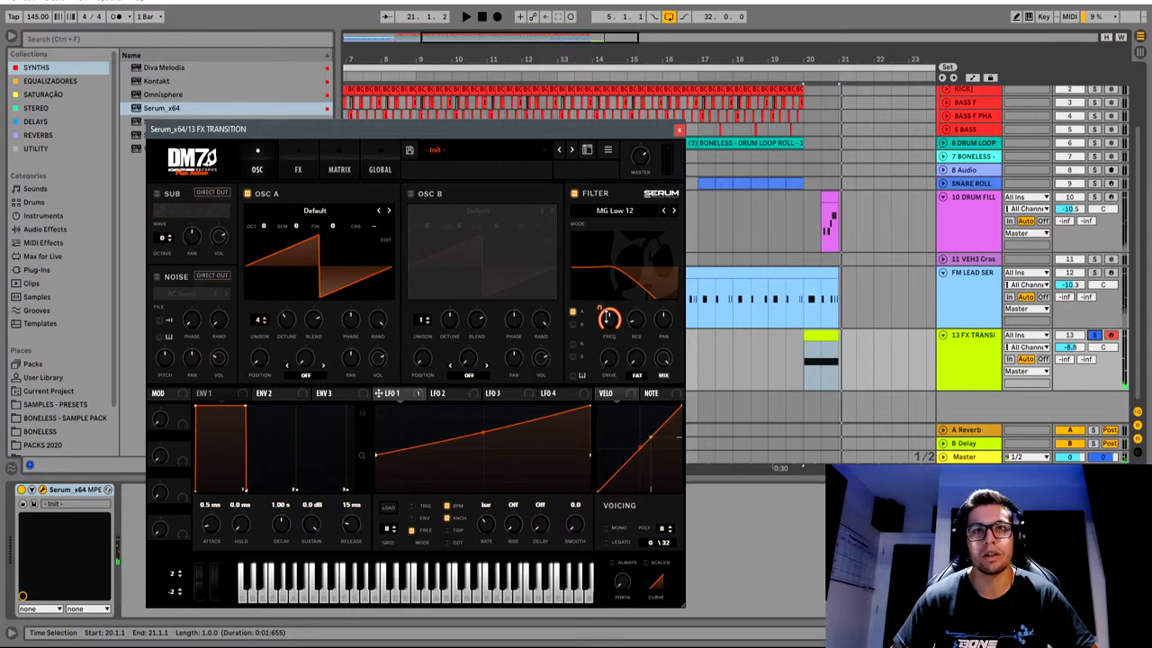
Adjust the filter's cutoff frequency under the LFO 1 sweep while repeatedly auditioning the transition
{"action": "left_click_drag", "start_coordinate": [601, 308], "coordinate": [623, 281]}
{"action": "key", "text": "space"}
{"action": "key", "text": "space"}
{"action": "key", "text": "space"}
{"action": "key", "text": "space"}
{"action": "key", "text": "space"}
{"action": "key", "text": "space"}
{"action": "key", "text": "space"}
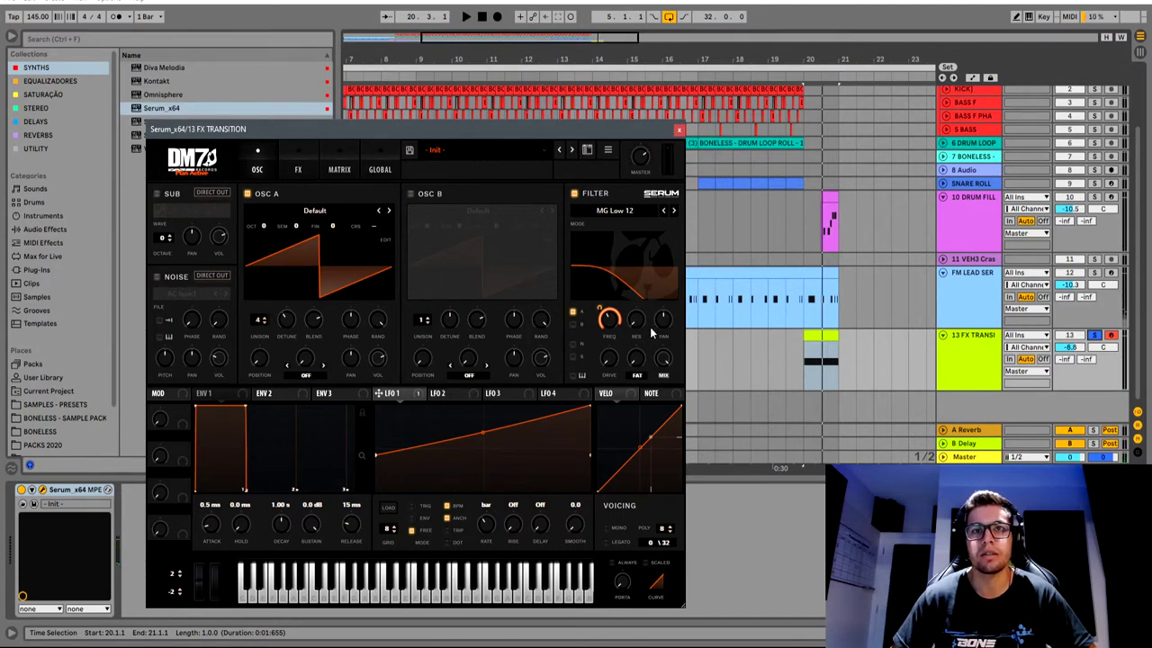
Adjust the filter's Fat amount and fine-tune LFO 1's modulation of the cutoff while listening
{"action": "left_click_drag", "start_coordinate": [635, 359], "coordinate": [623, 319]}
{"action": "key", "text": "space"}
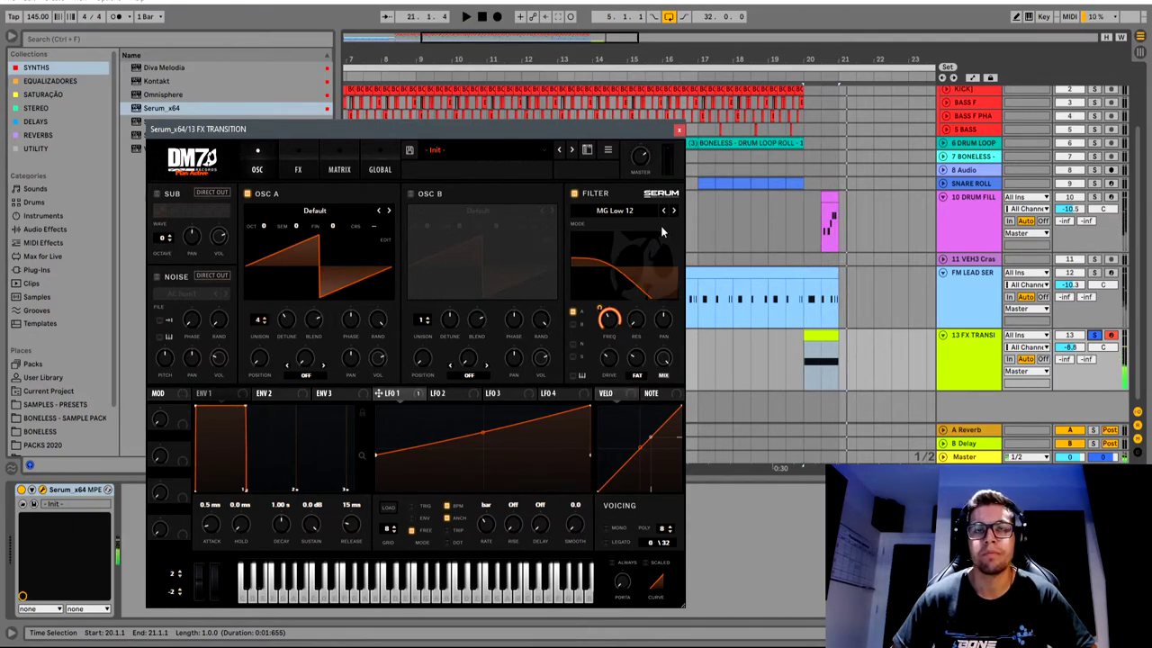
{"action": "left_click_drag", "start_coordinate": [598, 314], "coordinate": [597, 322]}
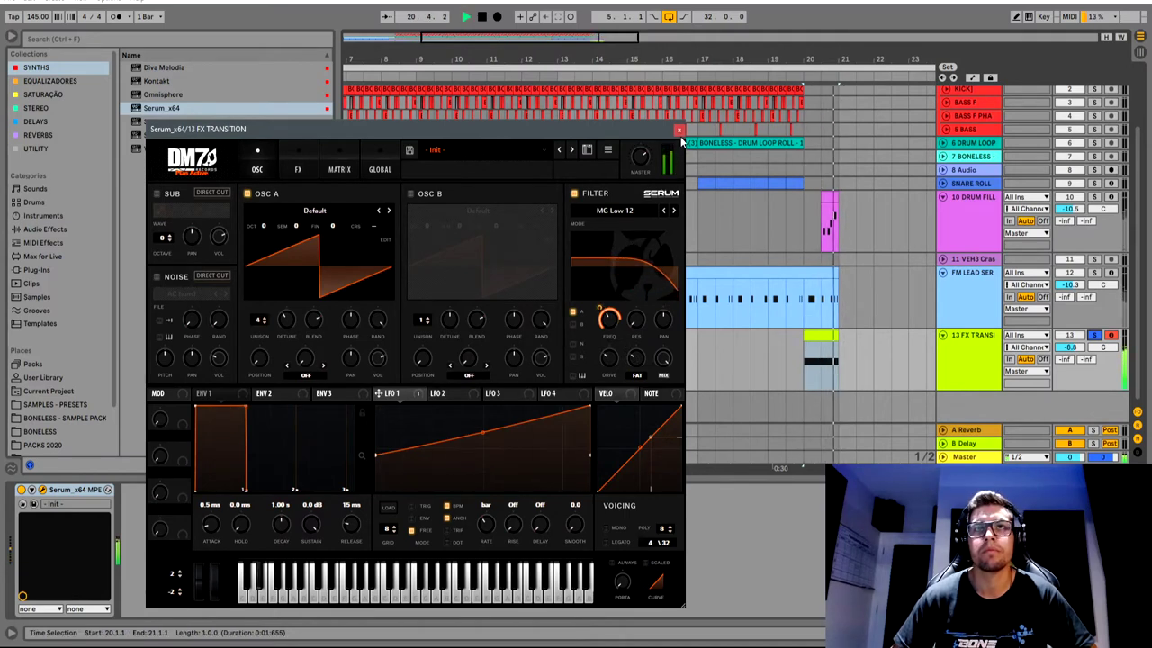
{"action": "key", "text": "space"}
Close the Serum window and load FabFilter Pro-Q 3 after Serum on the FX transition track
{"action": "left_click_drag", "start_coordinate": [650, 129], "coordinate": [653, 137]}
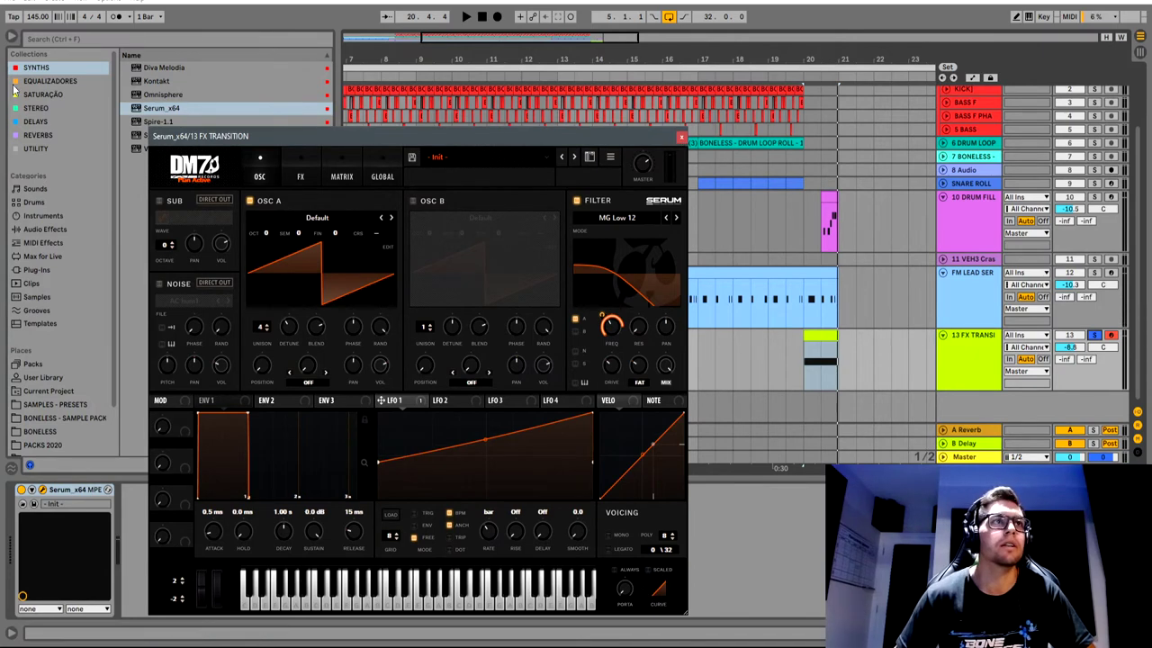
{"action": "left_click", "coordinate": [681, 139]}
{"action": "left_click", "coordinate": [51, 81]}
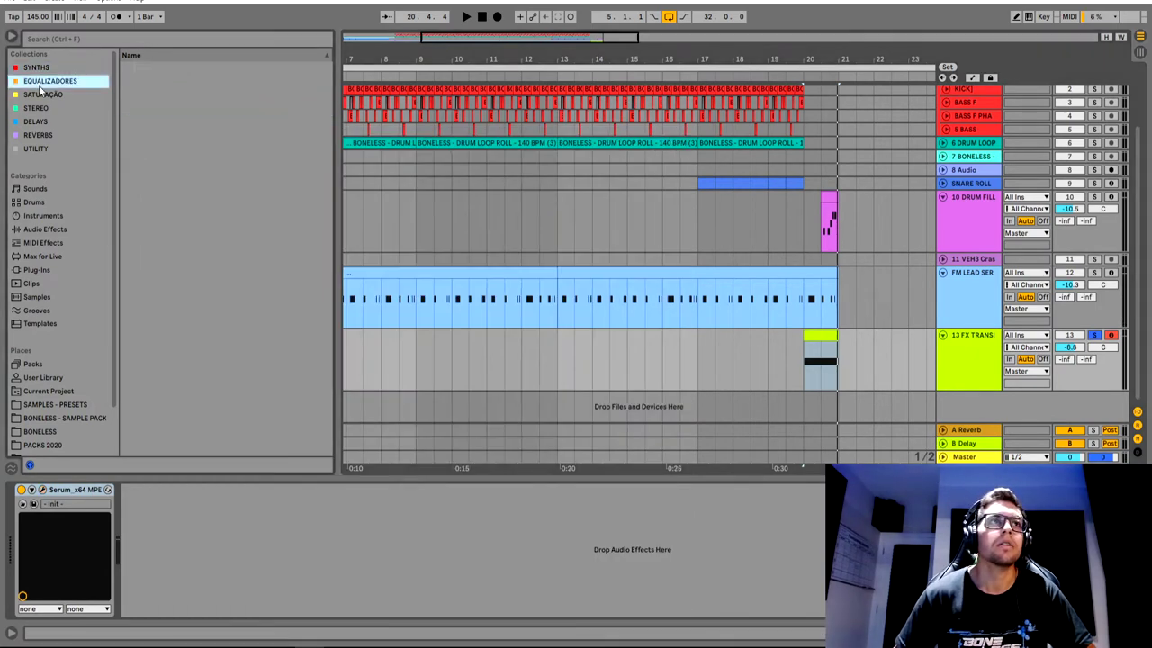
{"action": "left_click_drag", "start_coordinate": [191, 71], "coordinate": [141, 543]}
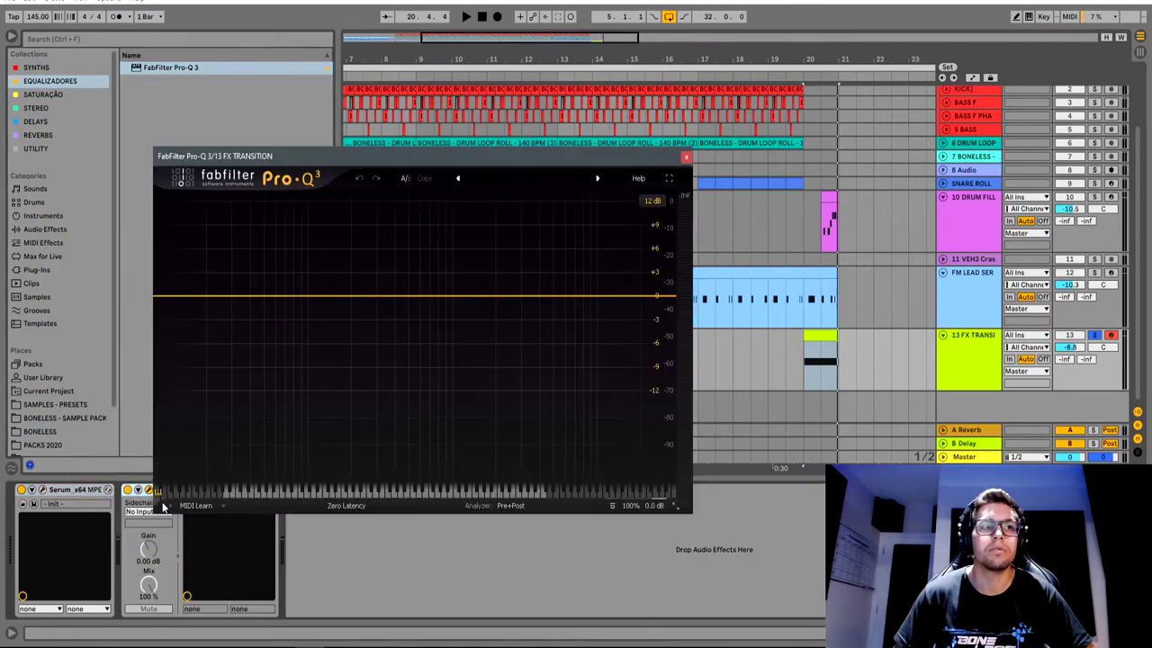
Add an 18 dB/oct low-cut band placed on Mid in Pro-Q 3 and raise its cutoff frequency while auditioning
{"action": "left_click", "coordinate": [174, 299]}
{"action": "right_click", "coordinate": [174, 299]}
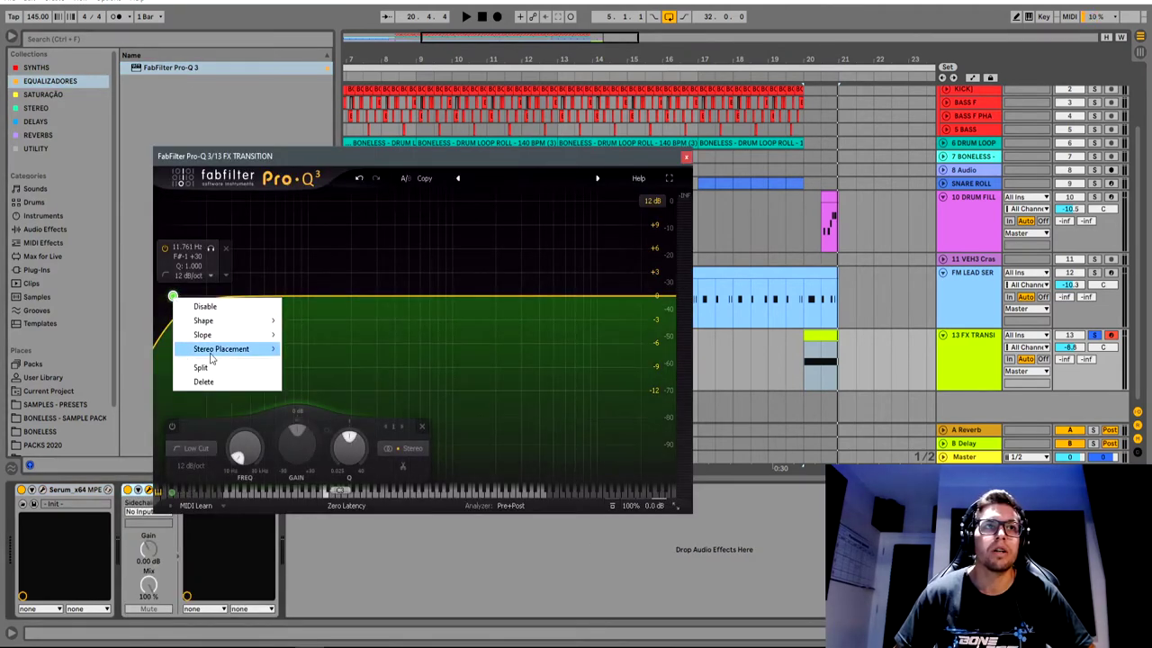
{"action": "mouse_move", "coordinate": [230, 349]}
{"action": "left_click", "coordinate": [328, 398]}
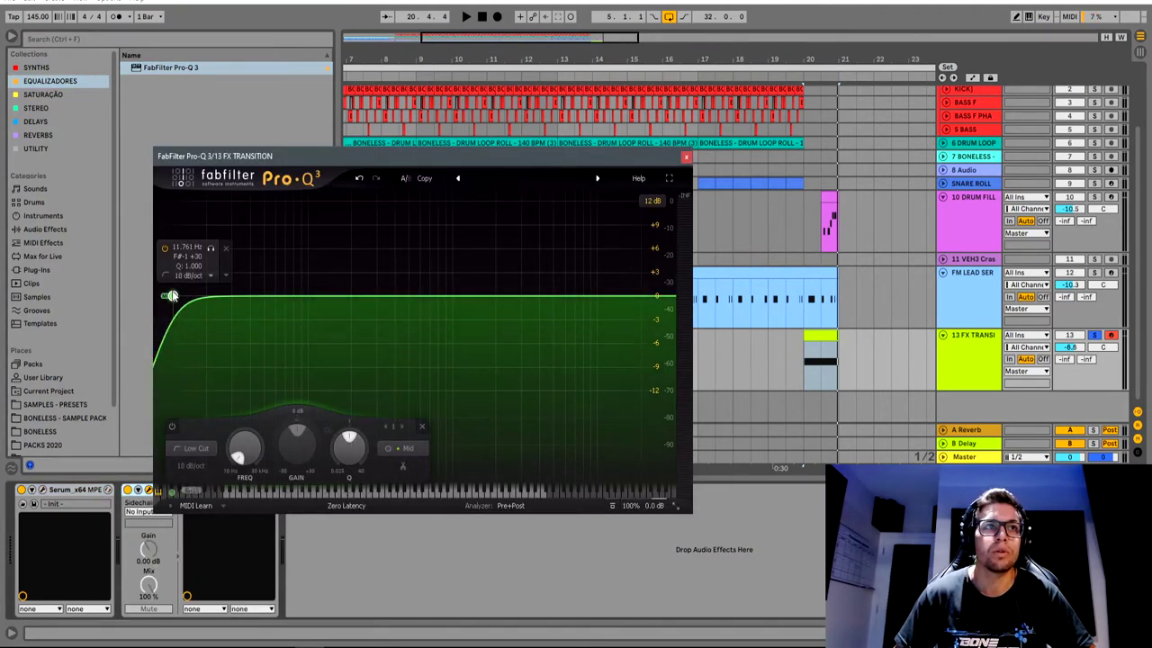
{"action": "left_click_drag", "start_coordinate": [174, 297], "coordinate": [267, 293]}
{"action": "key", "text": "space"}
{"action": "key", "text": "space"}
Place the second Pro-Q 3 low-cut band on Side at 18 dB/oct, raise it to about 394 Hz while auditioning, and close the equalizer
{"action": "right_click", "coordinate": [266, 294]}
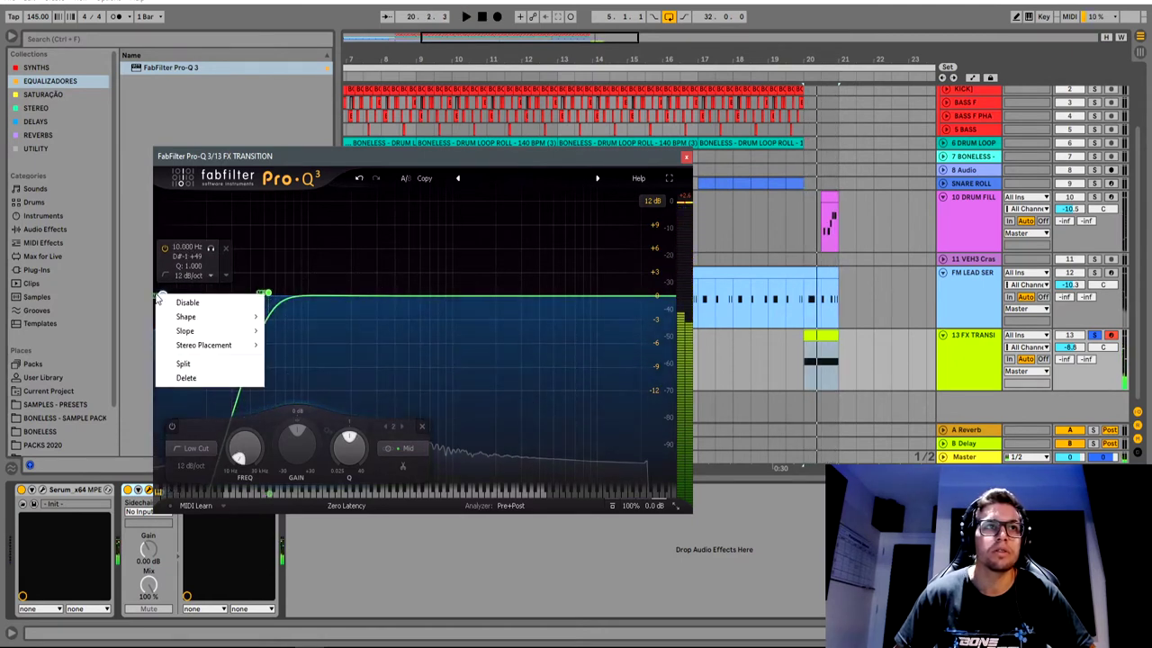
{"action": "mouse_move", "coordinate": [211, 349]}
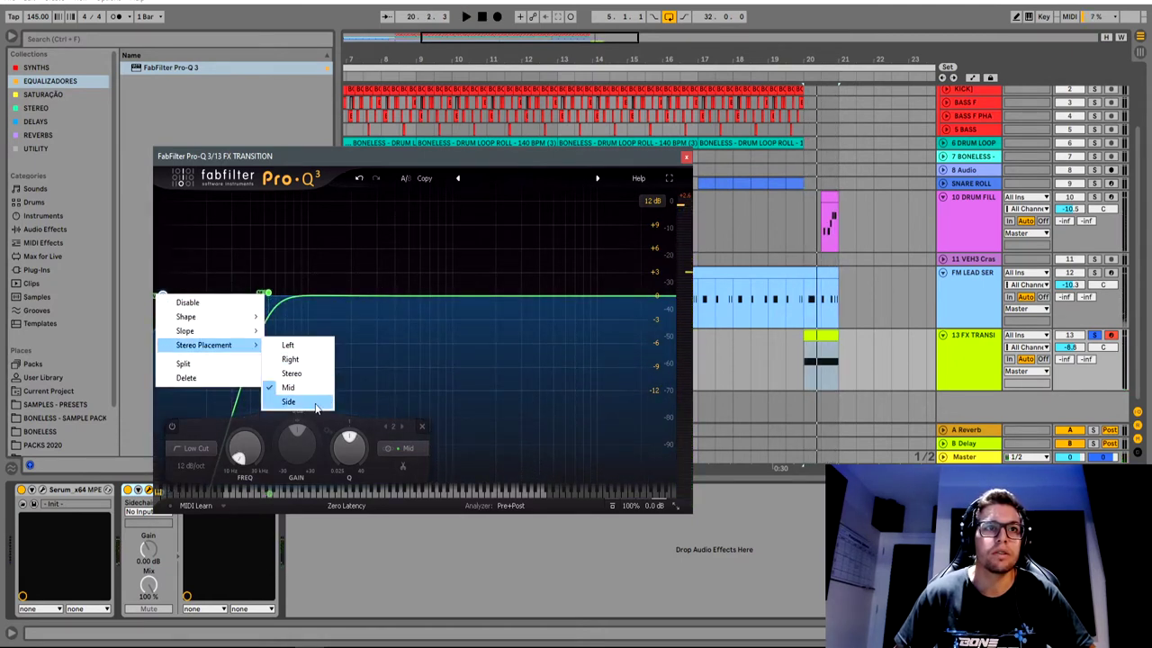
{"action": "left_click", "coordinate": [288, 400]}
{"action": "left_click_drag", "start_coordinate": [164, 297], "coordinate": [394, 291]}
{"action": "key", "text": "space"}
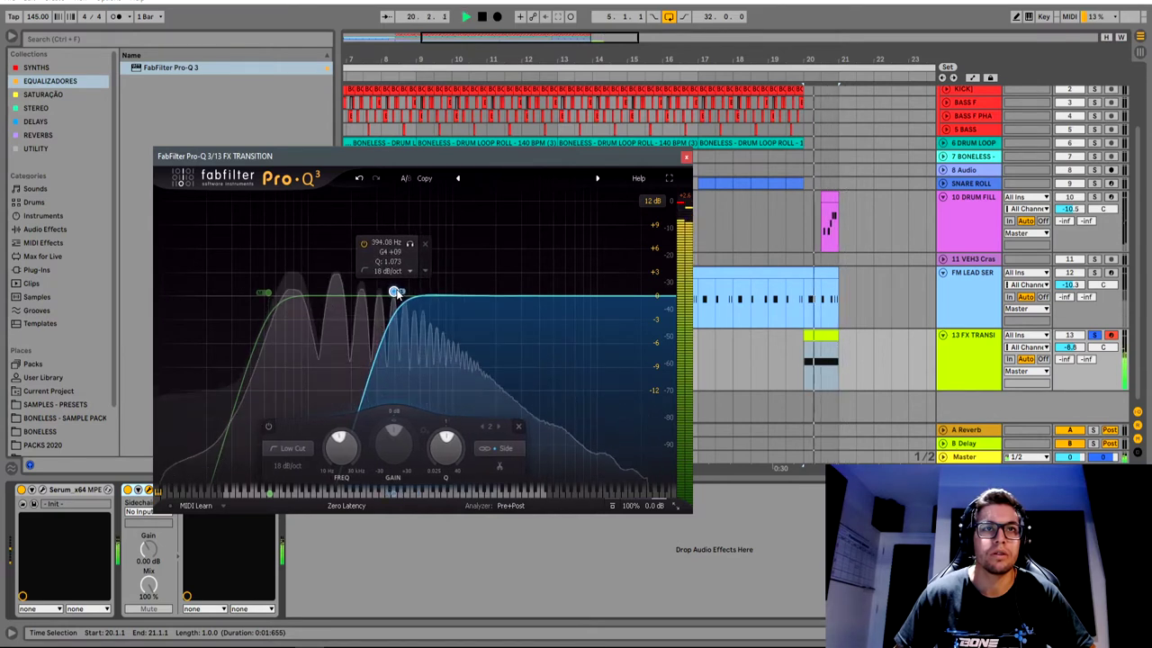
{"action": "key", "text": "space"}
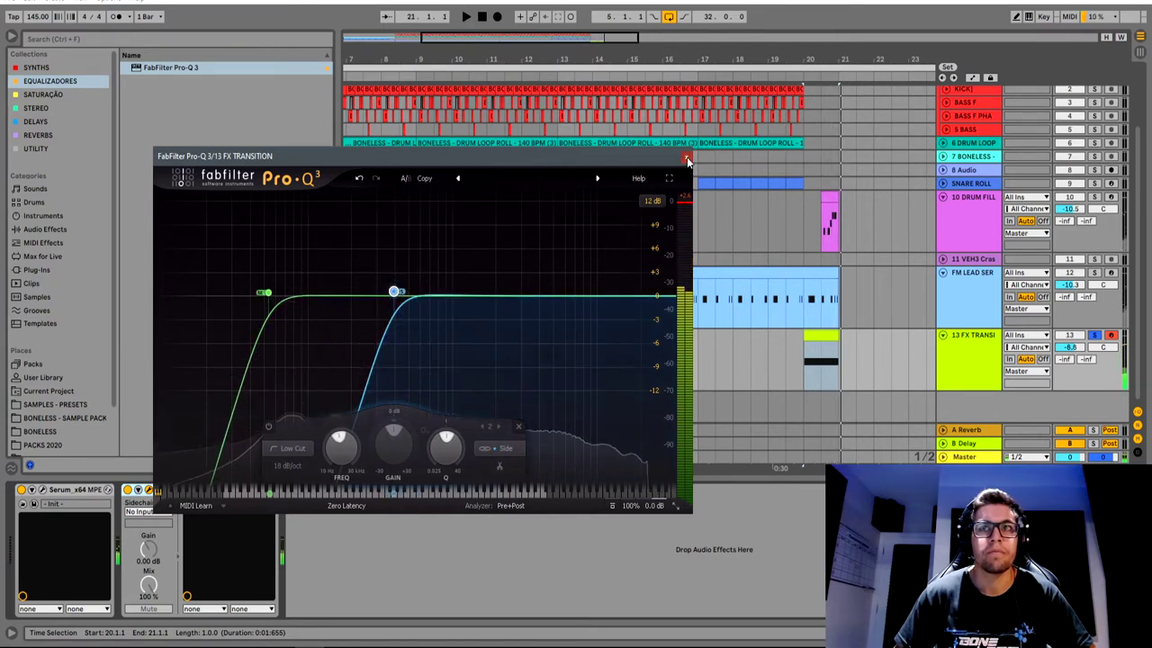
{"action": "left_click", "coordinate": [685, 157]}
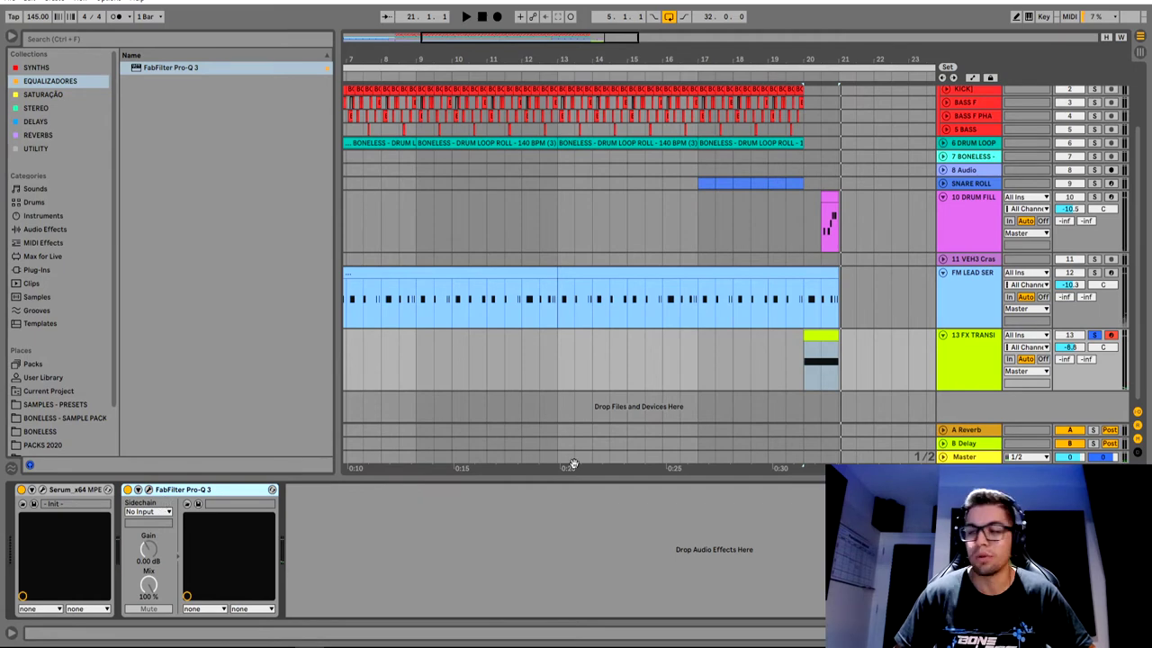
Reopen Serum to check its master volume while auditioning the transition, and close it again
{"action": "left_click", "coordinate": [42, 491]}
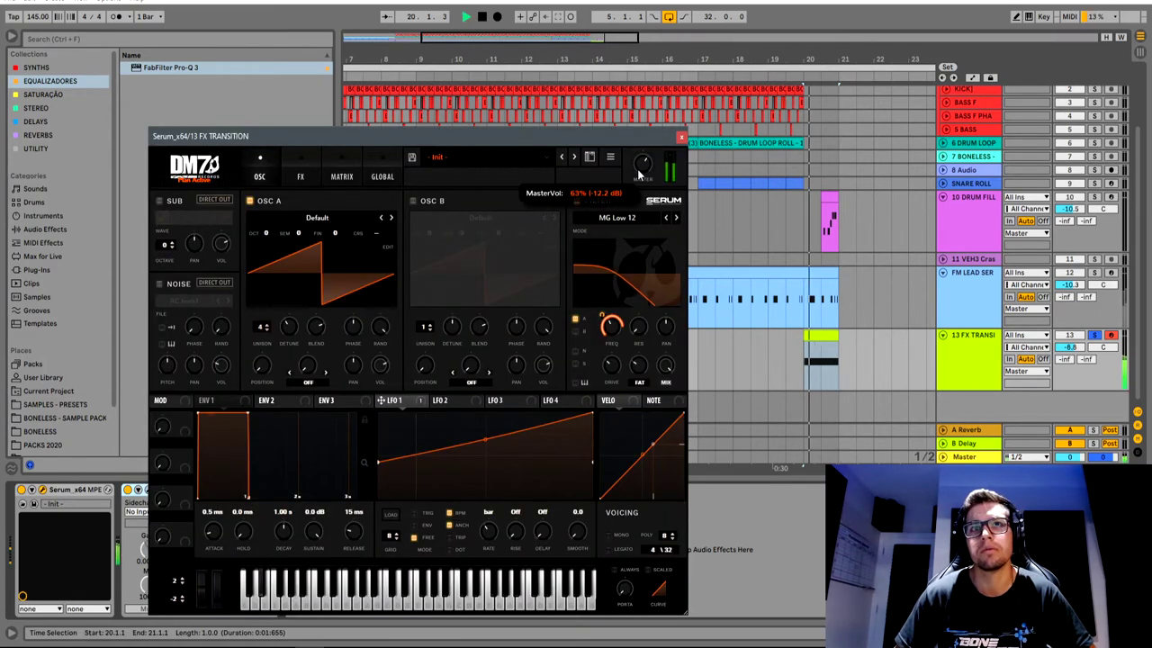
{"action": "left_click_drag", "start_coordinate": [586, 131], "coordinate": [741, 137]}
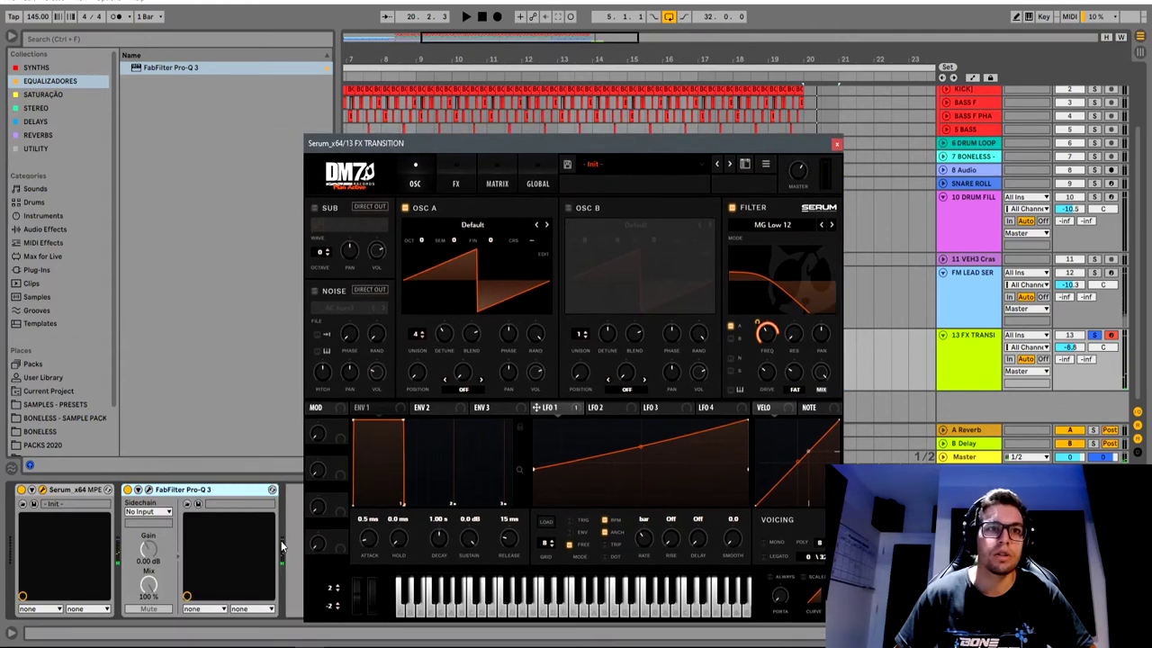
{"action": "left_click", "coordinate": [880, 204]}
{"action": "mouse_move", "coordinate": [797, 169]}
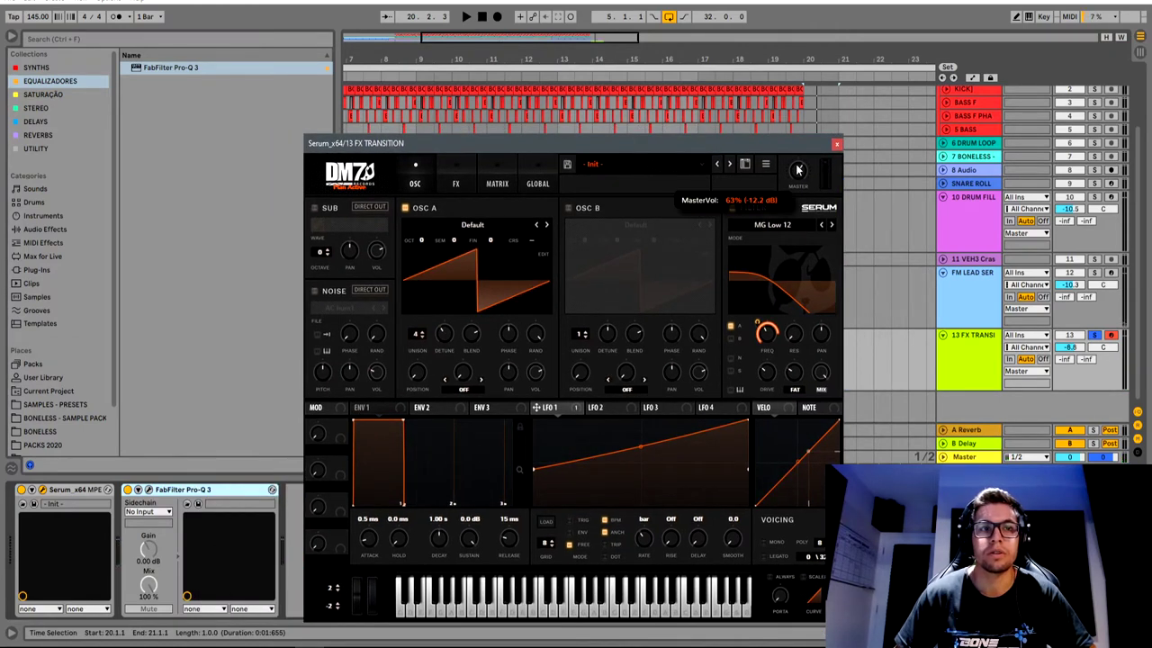
{"action": "key", "text": "space"}
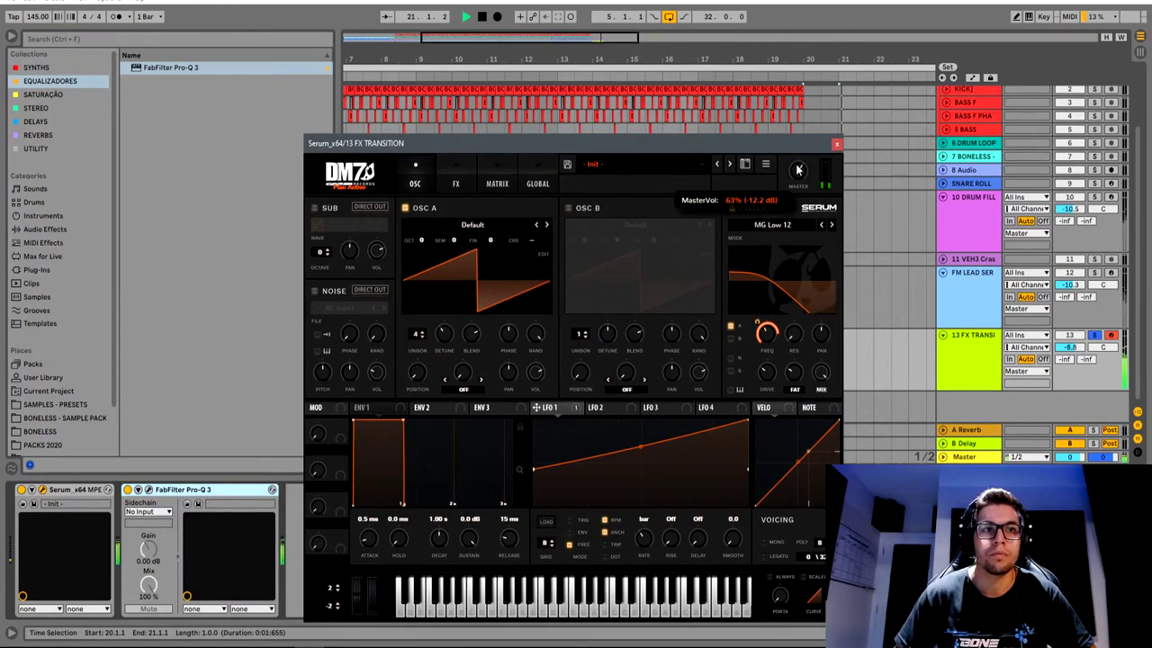
{"action": "key", "text": "space"}
{"action": "left_click", "coordinate": [837, 143]}
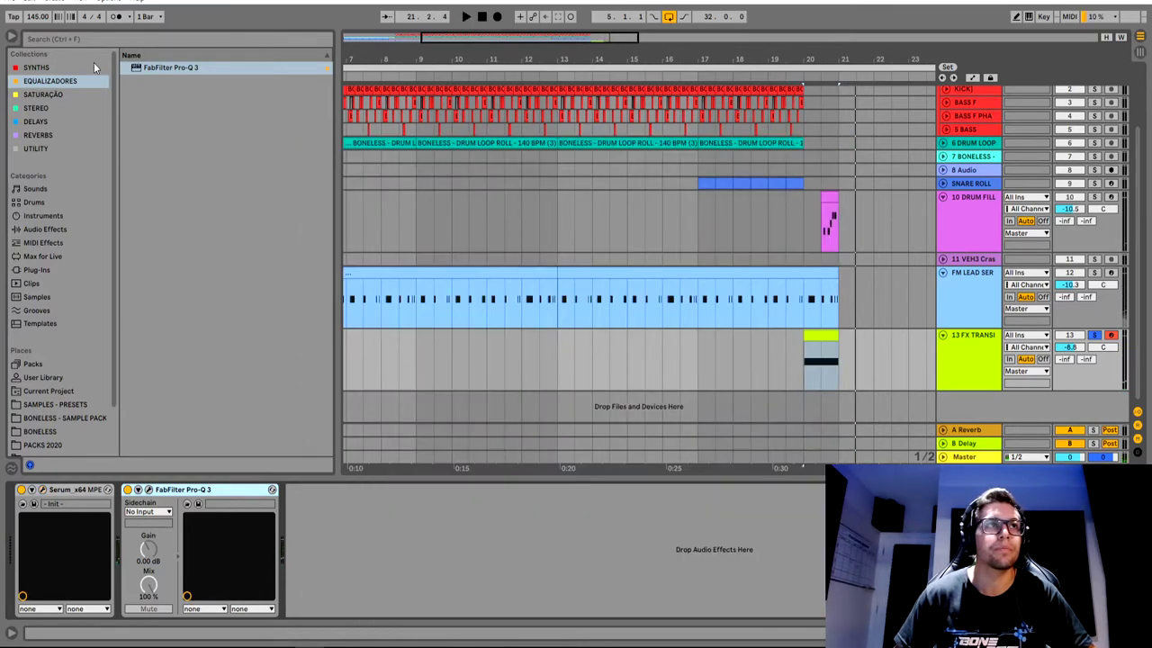
Load ValhallaVintageVerb after Pro-Q 3 and set Mix to 42% and EQ LowCut to 480 Hz while auditioning
{"action": "left_click", "coordinate": [40, 135]}
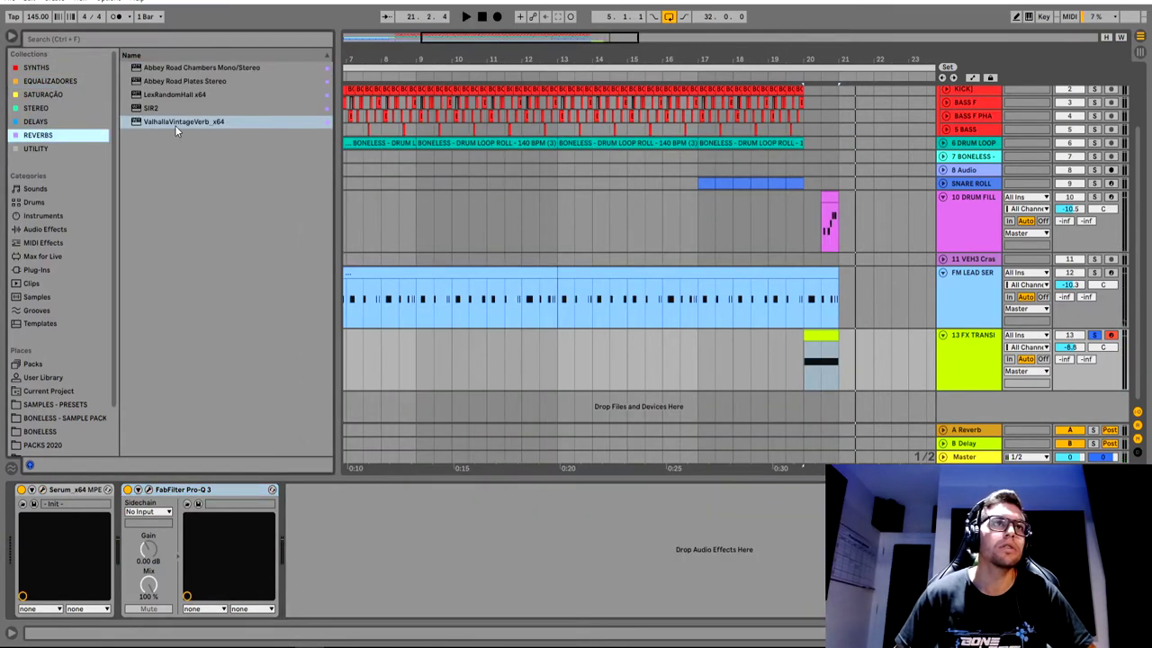
{"action": "left_click_drag", "start_coordinate": [174, 125], "coordinate": [333, 548]}
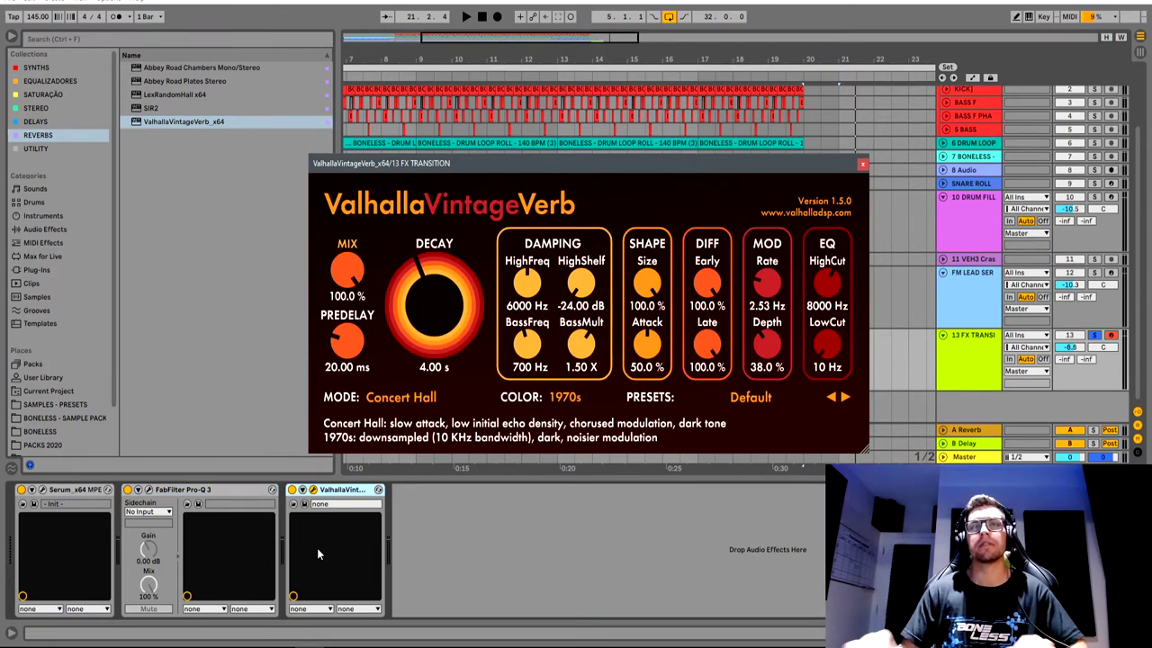
{"action": "left_click_drag", "start_coordinate": [347, 270], "coordinate": [330, 363]}
{"action": "key", "text": "space"}
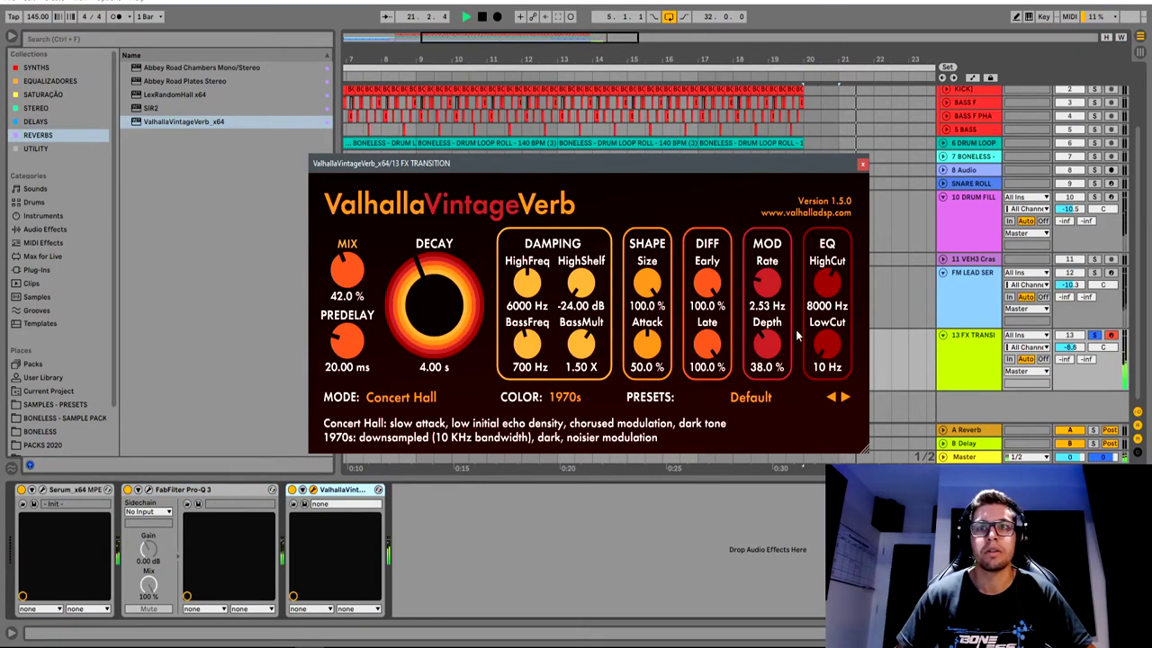
{"action": "left_click_drag", "start_coordinate": [827, 347], "coordinate": [837, 292]}
{"action": "key", "text": "space"}
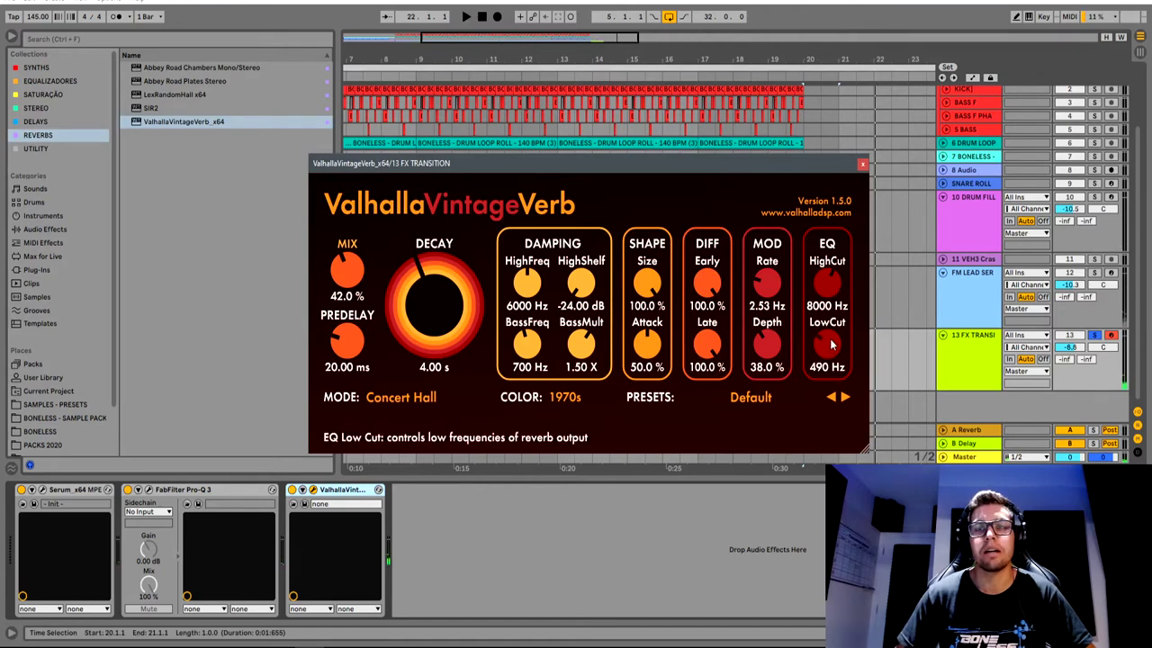
{"action": "key", "text": "space"}
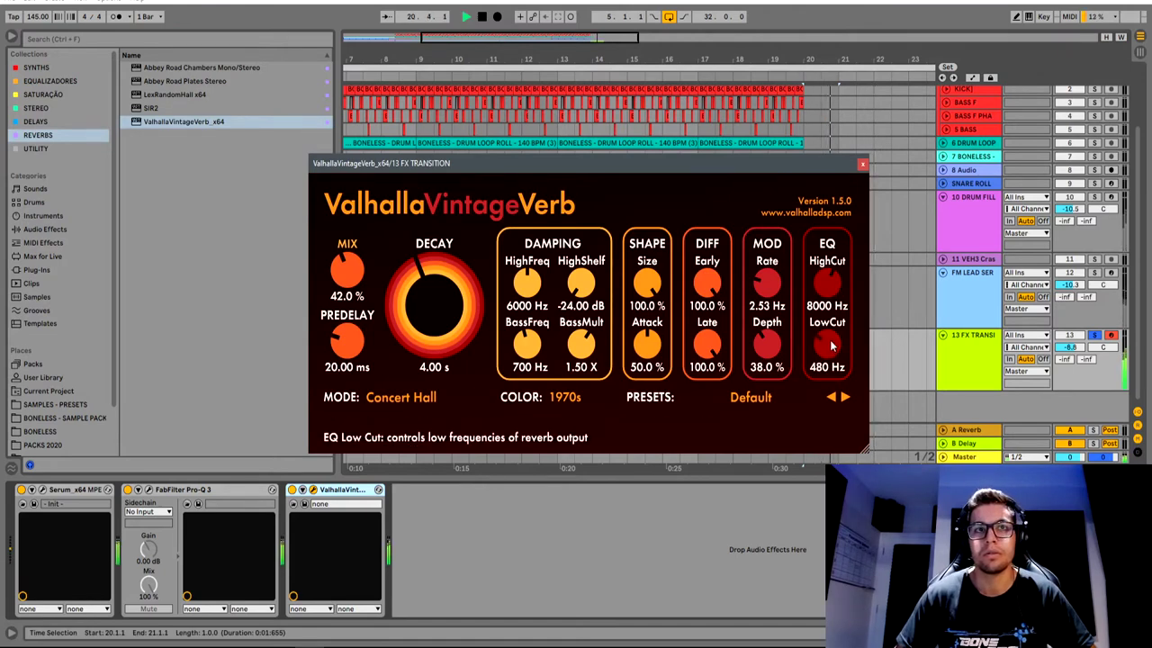
Set the reverb's Decay to 2.06 s and its Mix to 24.4% while auditioning the transition
{"action": "left_click_drag", "start_coordinate": [347, 270], "coordinate": [346, 306]}
{"action": "key", "text": "space"}
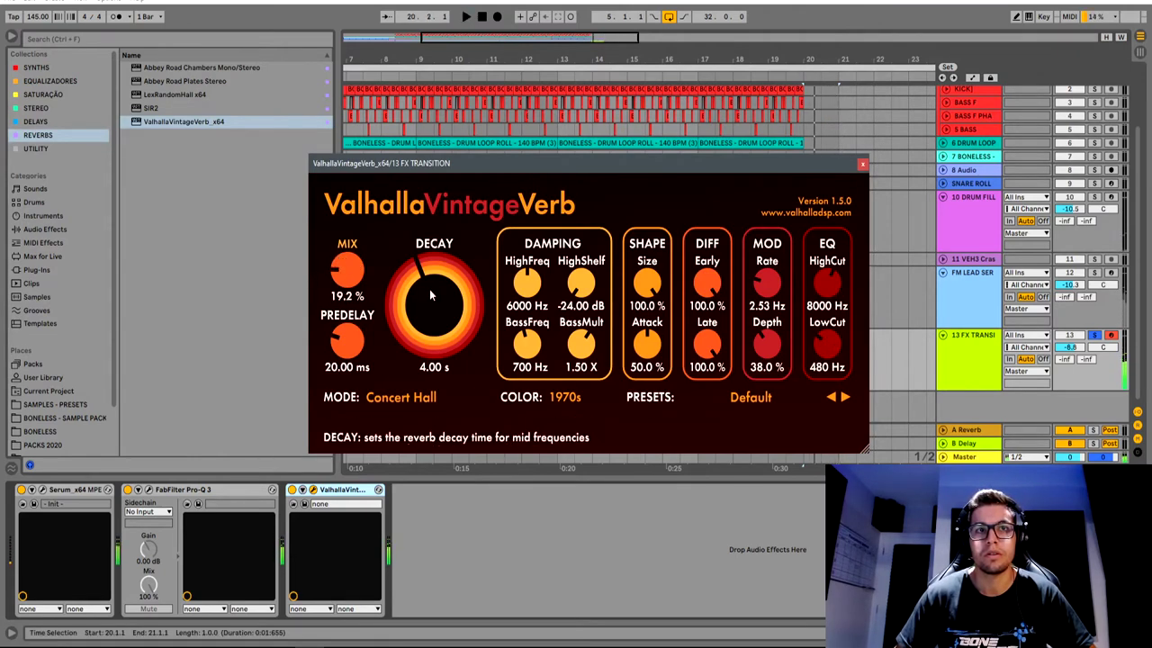
{"action": "left_click_drag", "start_coordinate": [417, 304], "coordinate": [421, 306]}
{"action": "key", "text": "space"}
{"action": "left_click_drag", "start_coordinate": [350, 271], "coordinate": [359, 295]}
{"action": "key", "text": "space"}
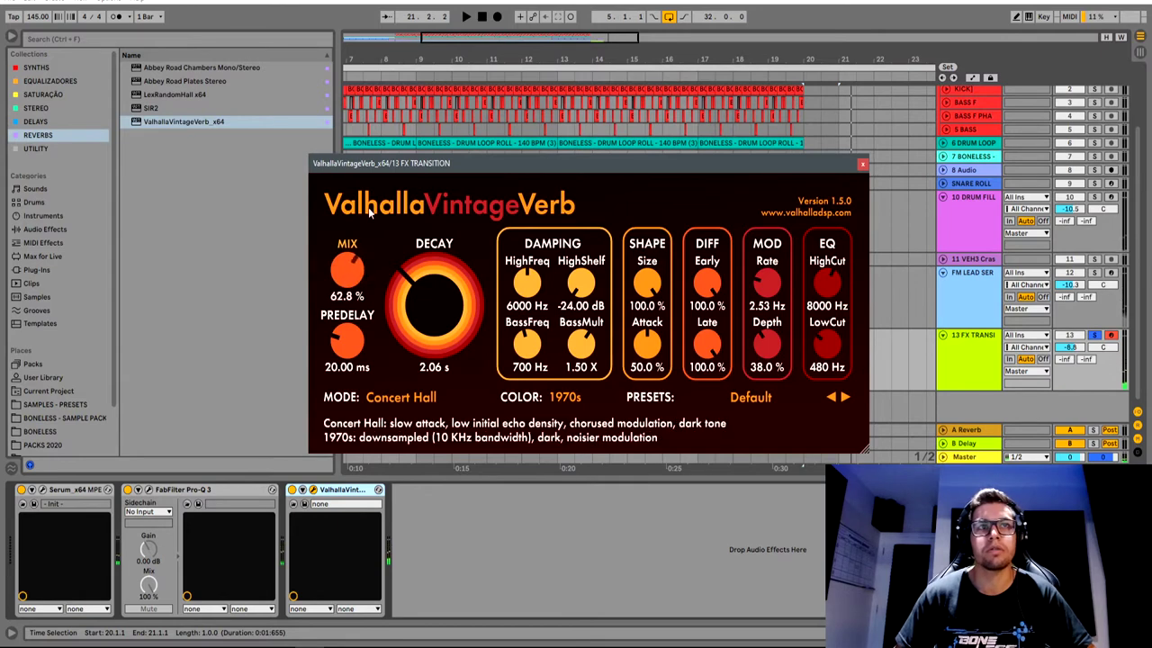
{"action": "mouse_move", "coordinate": [368, 211]}
{"action": "left_mouse_down"}
{"action": "mouse_move", "coordinate": [358, 225]}
{"action": "mouse_move", "coordinate": [385, 227]}
{"action": "left_mouse_up"}
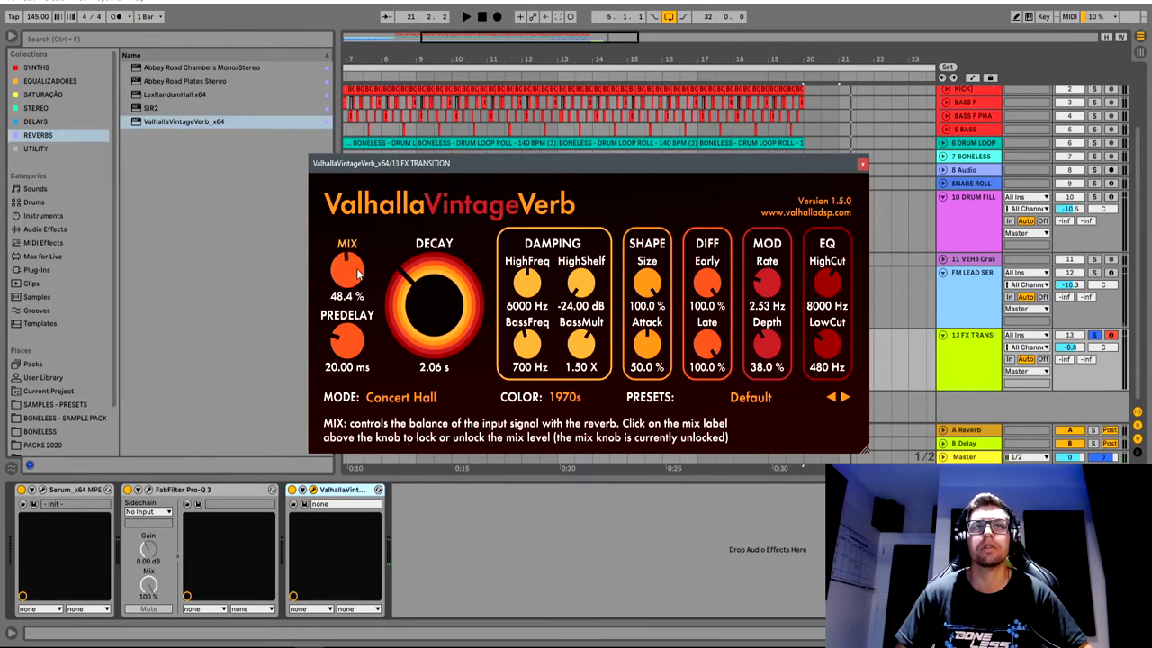
{"action": "left_click_drag", "start_coordinate": [349, 270], "coordinate": [353, 313]}
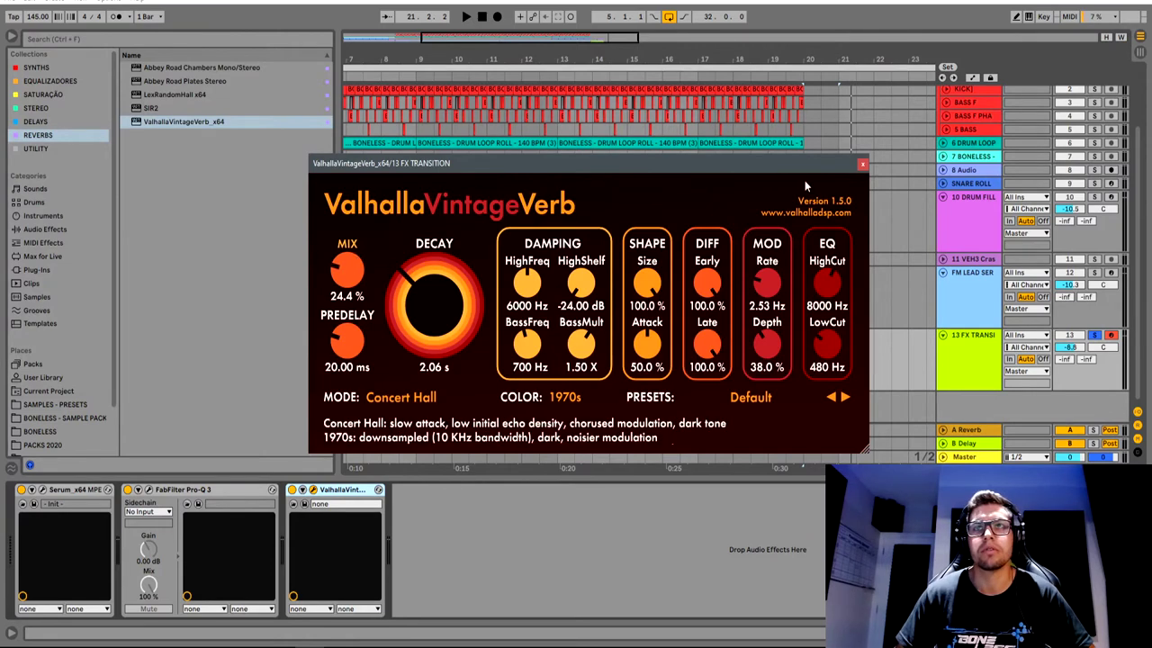
Automate the reverb Mix on the FX transition track to ramp from 0.23 at bar 20 to 0.54 at bar 21
{"action": "left_click", "coordinate": [862, 165]}
{"action": "key", "text": "a"}
{"action": "left_click", "coordinate": [804, 378]}
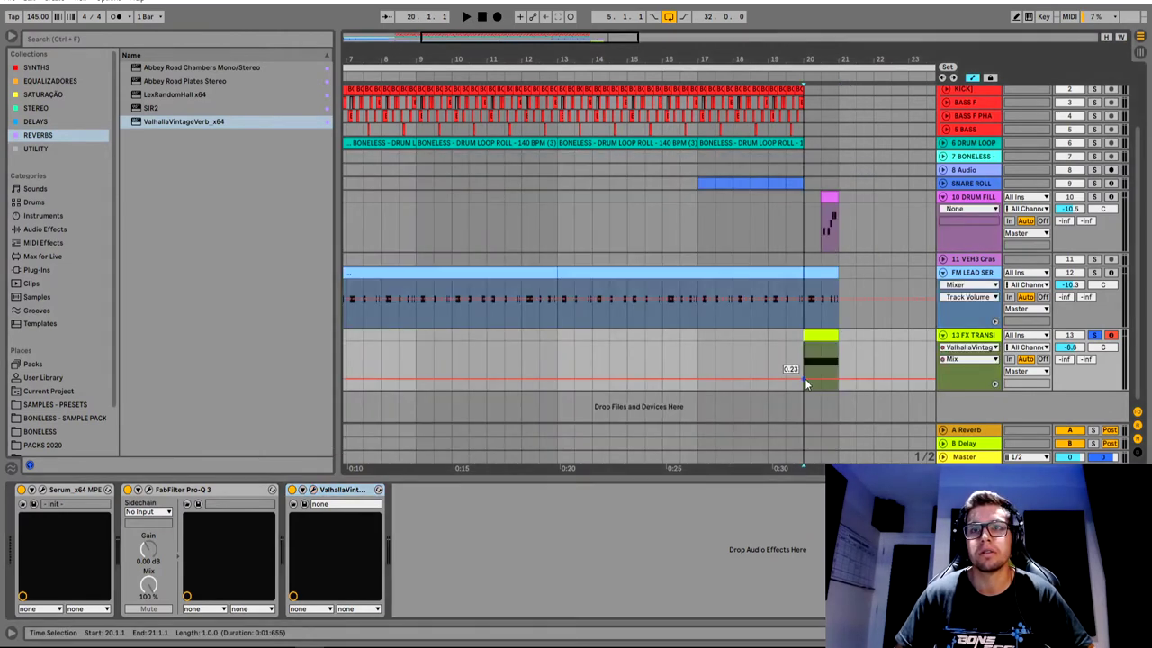
{"action": "key", "text": "space"}
{"action": "left_click_drag", "start_coordinate": [828, 379], "coordinate": [839, 364]}
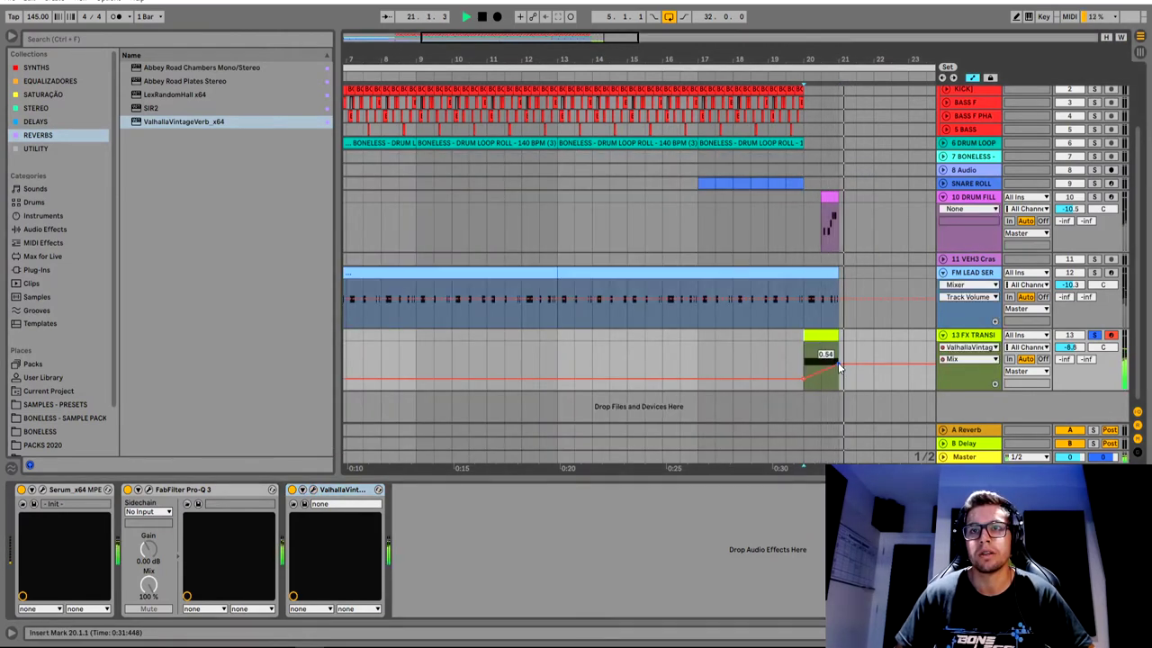
{"action": "key", "text": "space"}
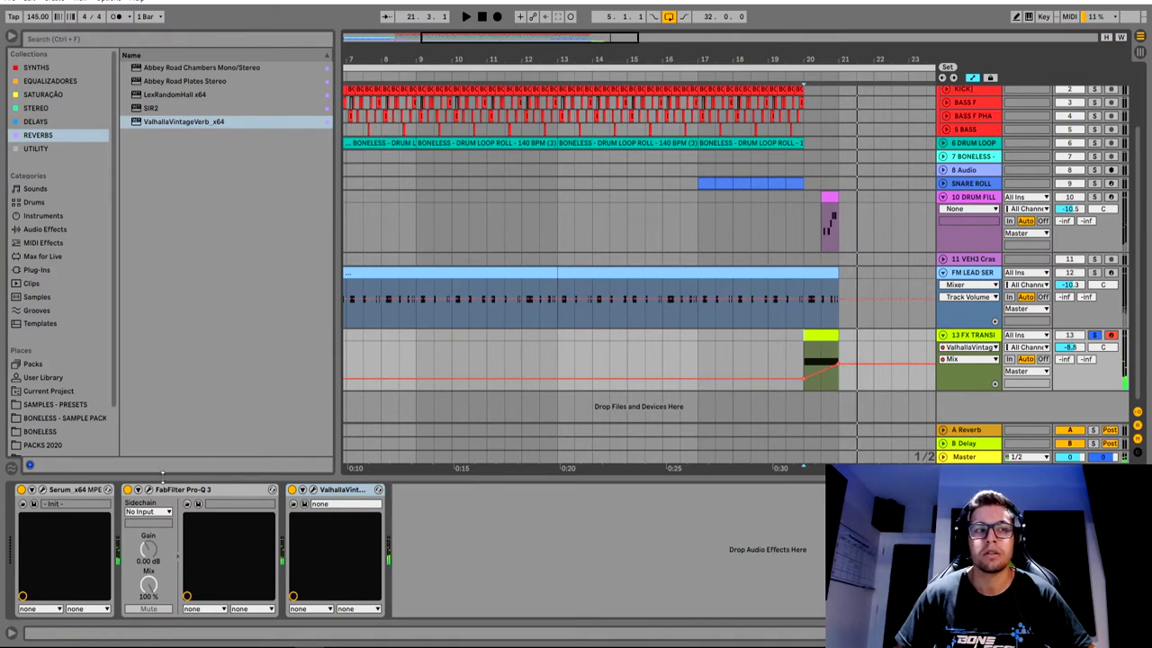
Automate the reverb Decay to rise from 0.34 midway through bar 20 up to bar 21, and audition it
{"action": "left_click", "coordinate": [311, 489]}
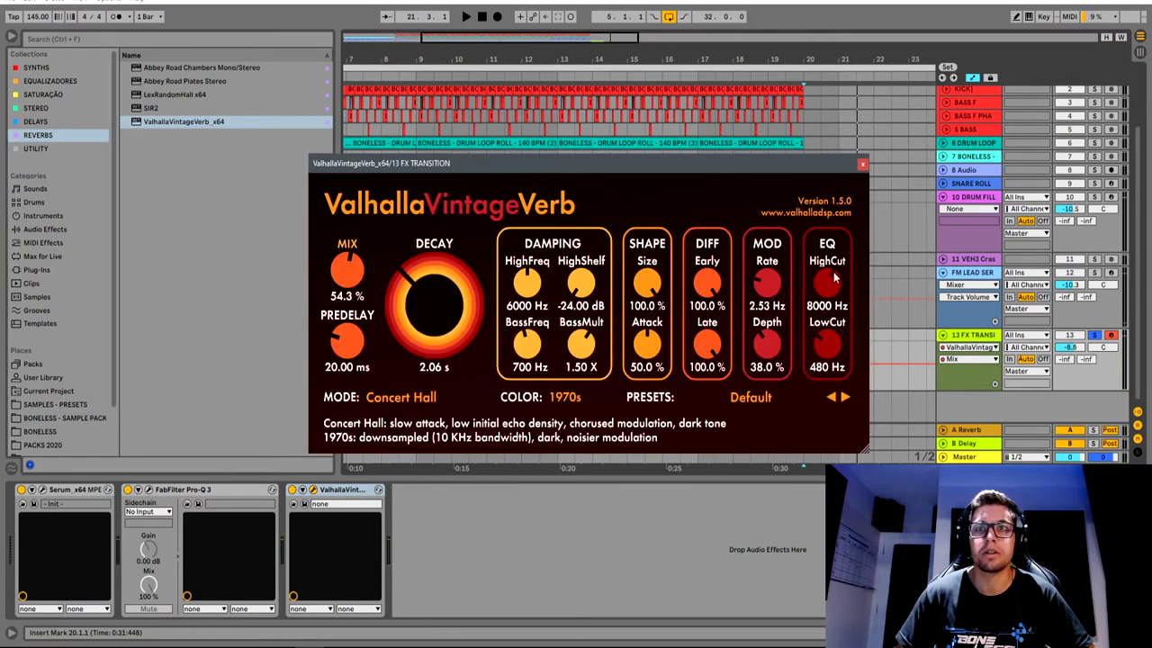
{"action": "left_click", "coordinate": [451, 290]}
{"action": "left_click", "coordinate": [861, 165]}
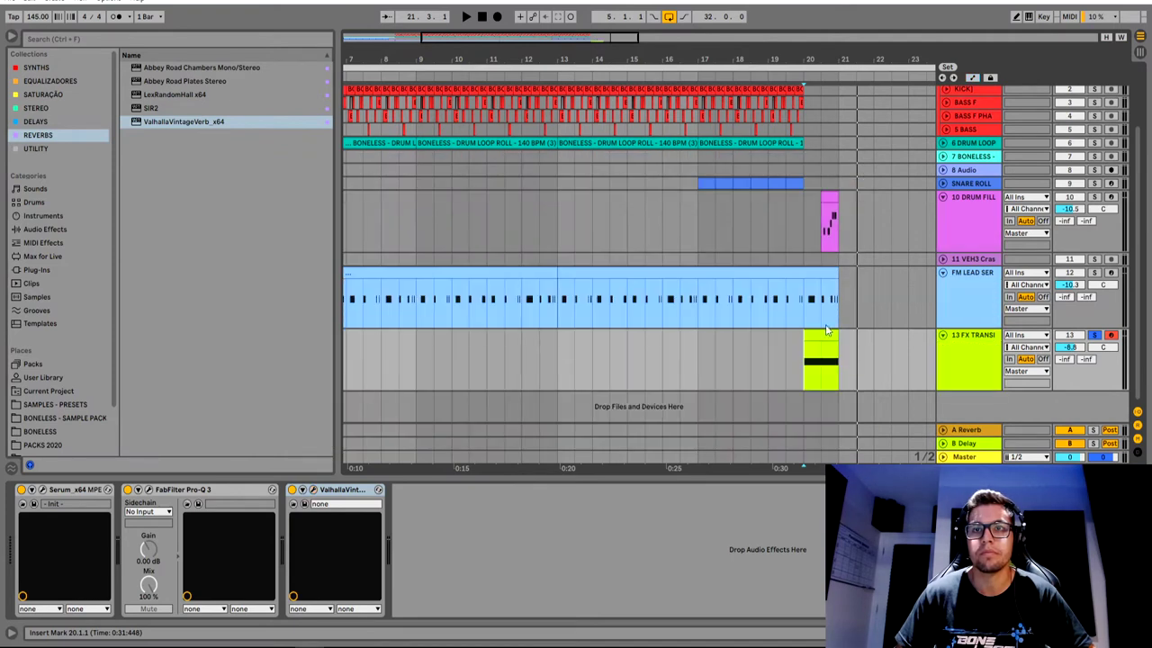
{"action": "key", "text": "a"}
{"action": "left_click", "coordinate": [819, 373]}
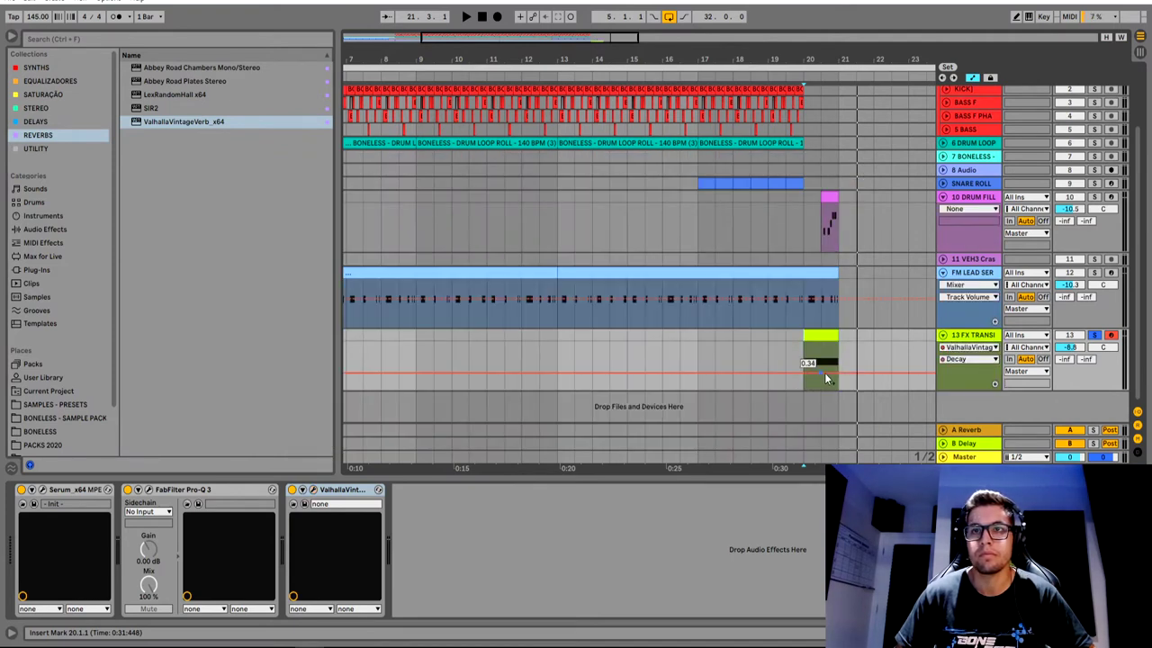
{"action": "key", "text": "space"}
{"action": "left_click_drag", "start_coordinate": [838, 373], "coordinate": [838, 352]}
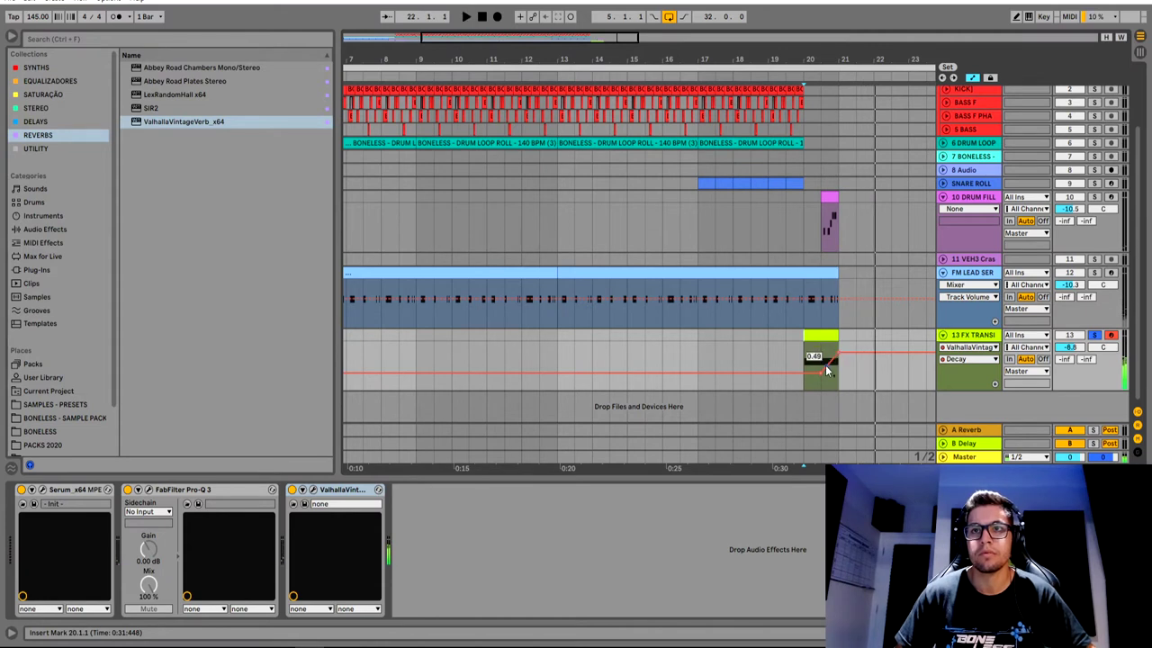
{"action": "key", "text": "space"}
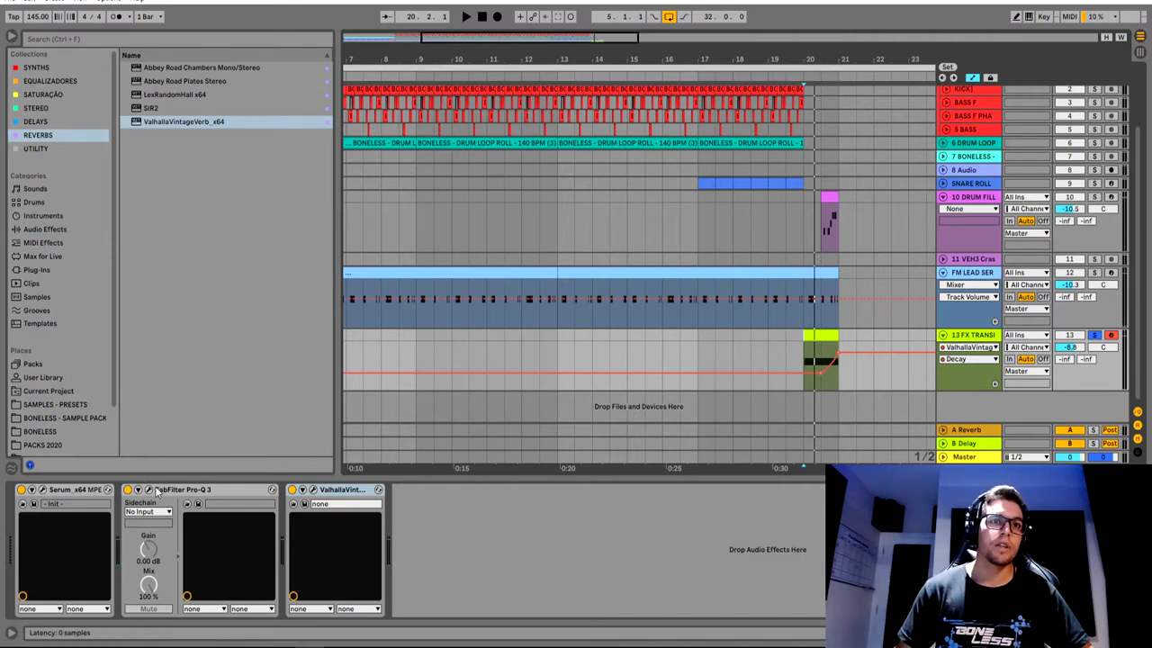
Load a second FabFilter Pro-Q 3 after the reverb and add an 18 dB/oct stereo low-cut band at 11.761 Hz
{"action": "left_click", "coordinate": [51, 81]}
{"action": "double_click", "coordinate": [171, 67]}
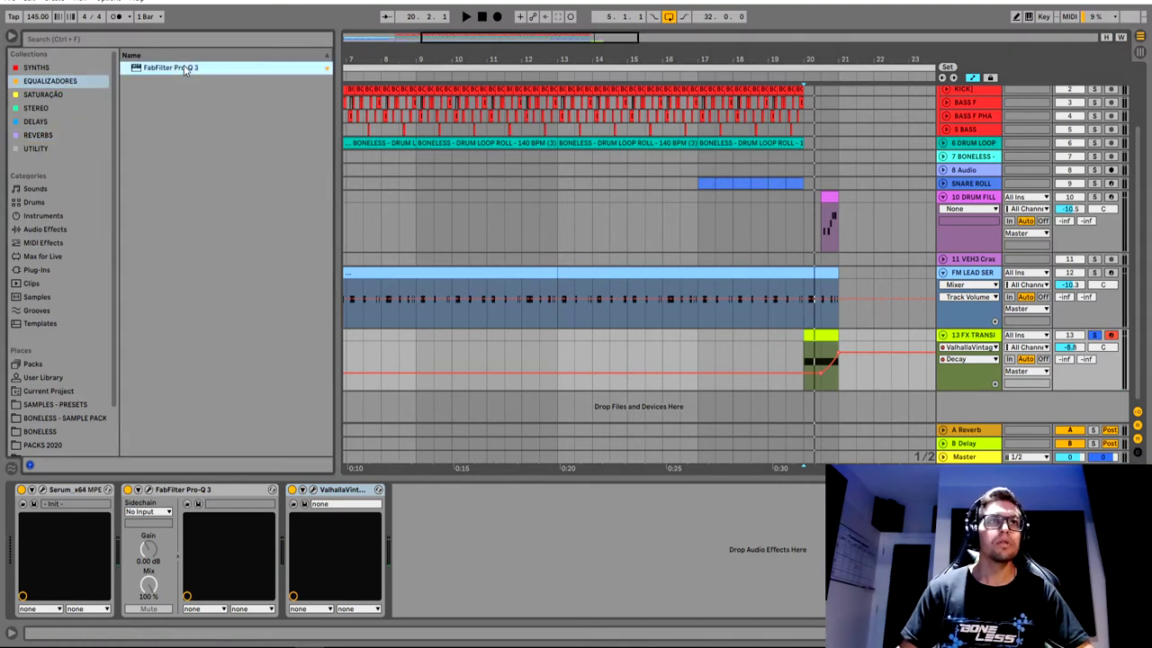
{"action": "left_click", "coordinate": [346, 325]}
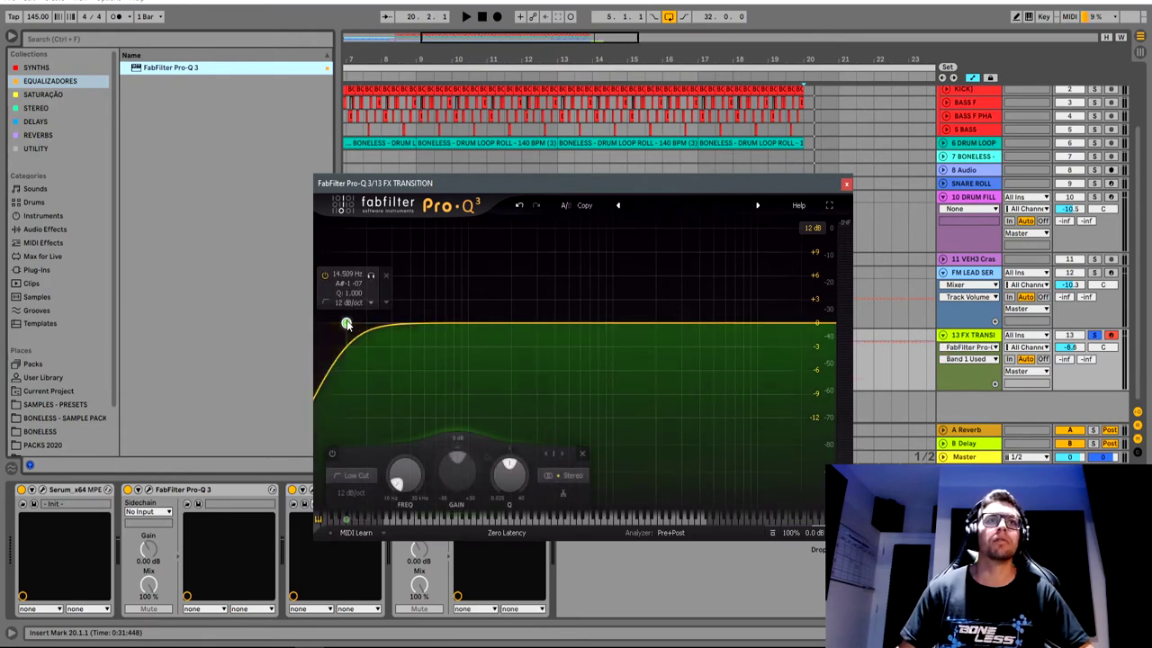
{"action": "mouse_move", "coordinate": [345, 323]}
{"action": "left_mouse_down"}
{"action": "mouse_move", "coordinate": [746, 326]}
{"action": "mouse_move", "coordinate": [310, 316]}
{"action": "mouse_move", "coordinate": [333, 321]}
{"action": "left_mouse_up"}
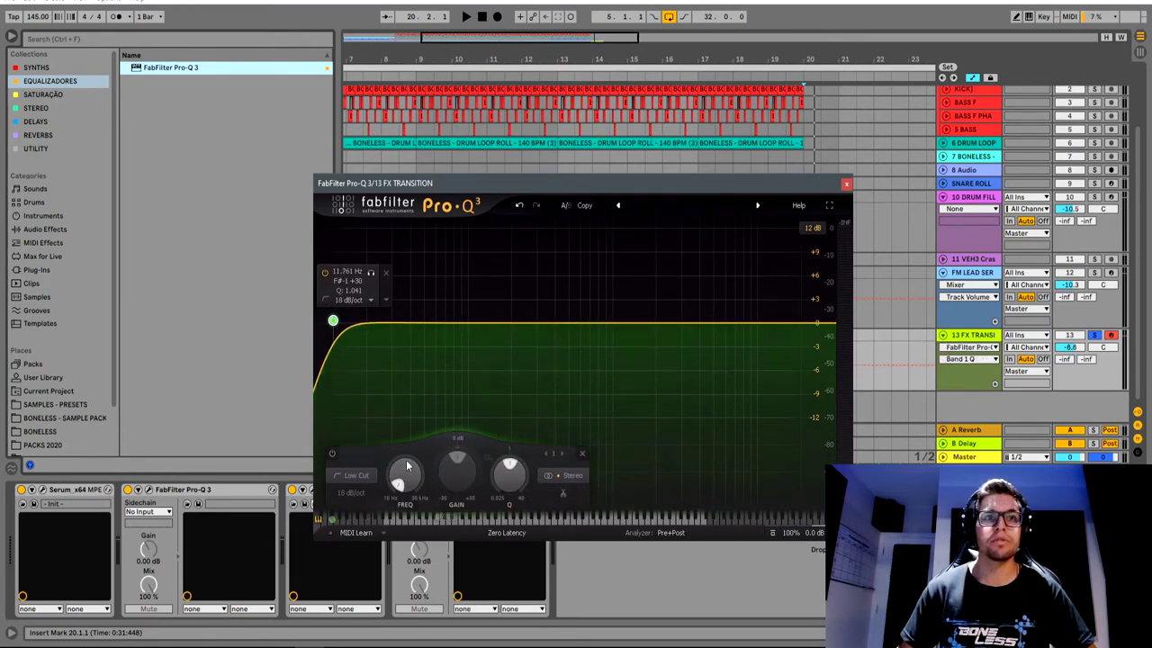
{"action": "left_click", "coordinate": [845, 184]}
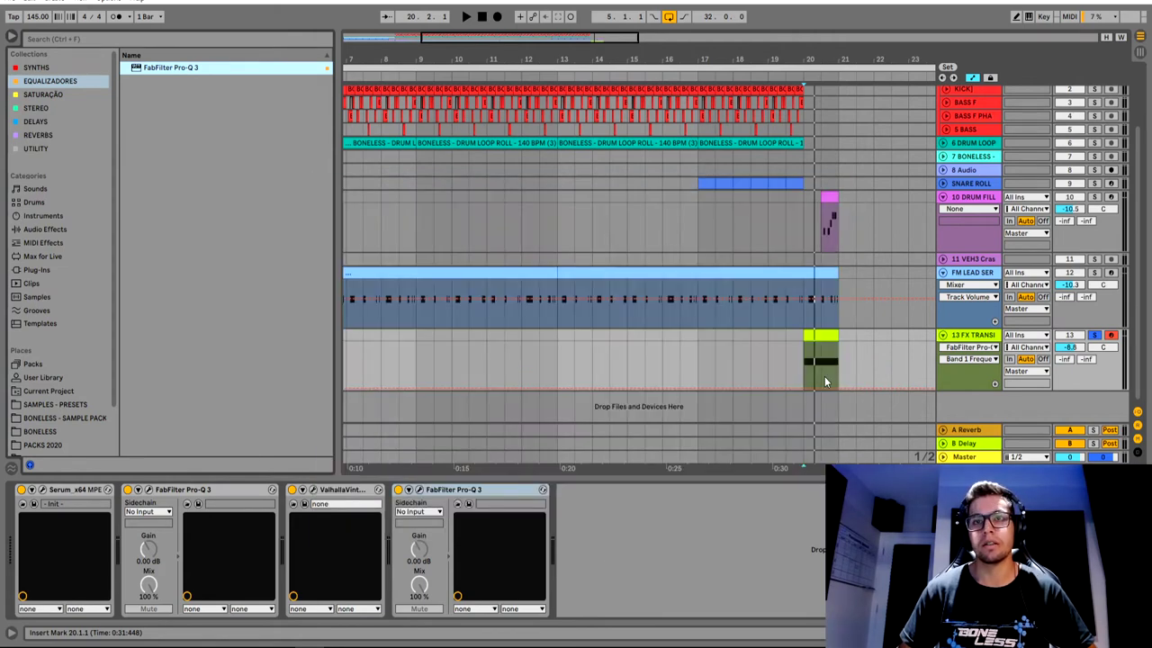
Test the new low-cut band's frequency and set its Band 1 Frequency automation to 22.772 Hz with a point at bar 23
{"action": "left_click", "coordinate": [418, 490]}
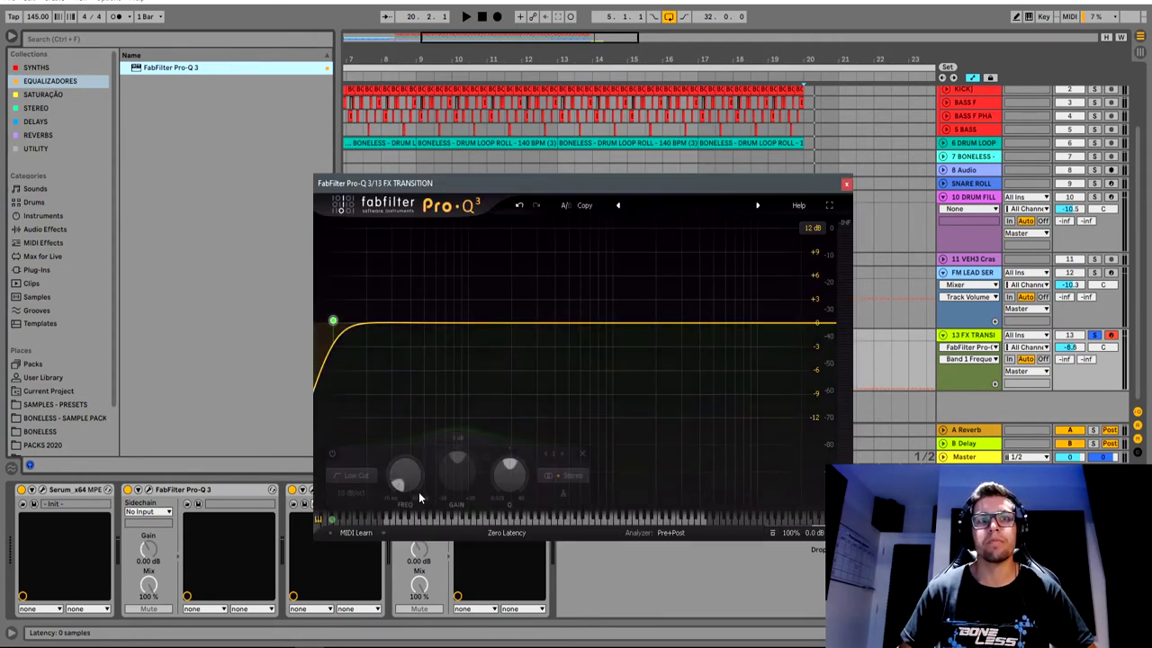
{"action": "double_click", "coordinate": [333, 322]}
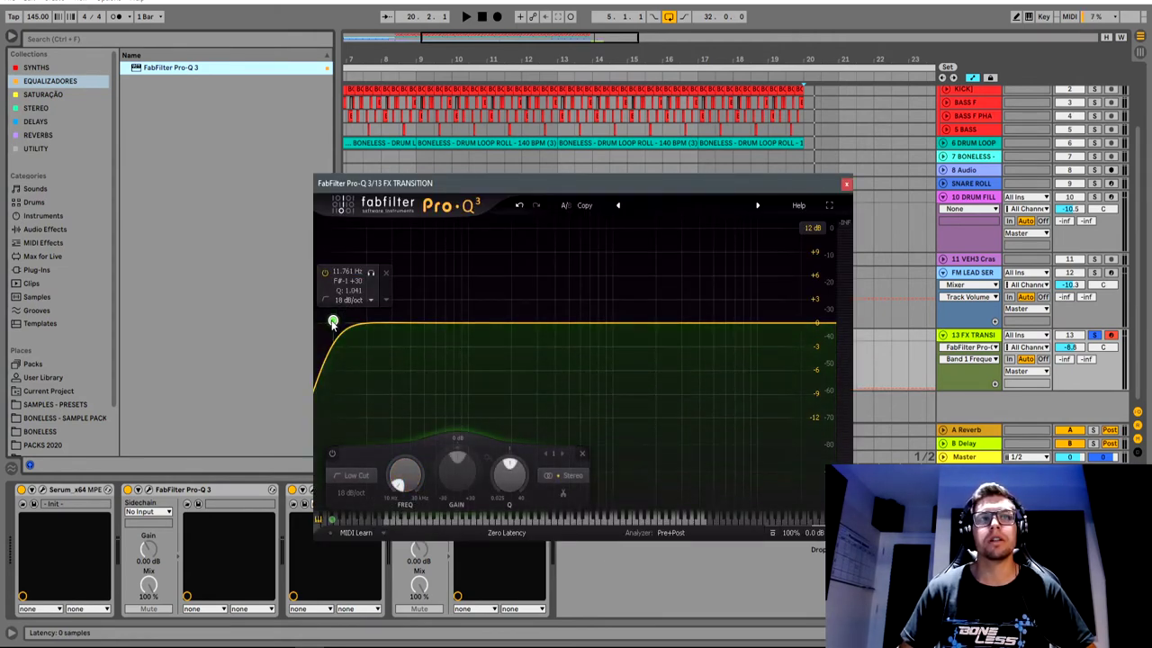
{"action": "left_click_drag", "start_coordinate": [333, 322], "coordinate": [551, 324]}
{"action": "left_click_drag", "start_coordinate": [521, 462], "coordinate": [521, 482]}
{"action": "left_click", "coordinate": [911, 379]}
{"action": "mouse_move", "coordinate": [911, 380]}
{"action": "left_mouse_down"}
{"action": "mouse_move", "coordinate": [912, 345]}
{"action": "mouse_move", "coordinate": [912, 385]}
{"action": "left_mouse_up"}
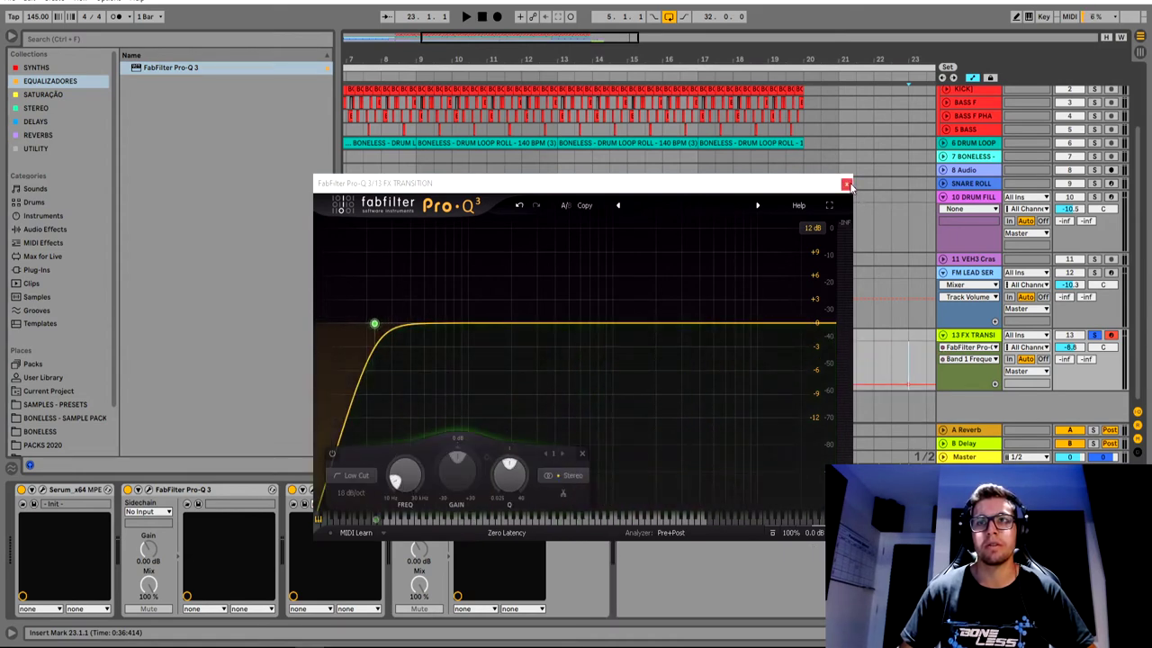
{"action": "left_click", "coordinate": [846, 185]}
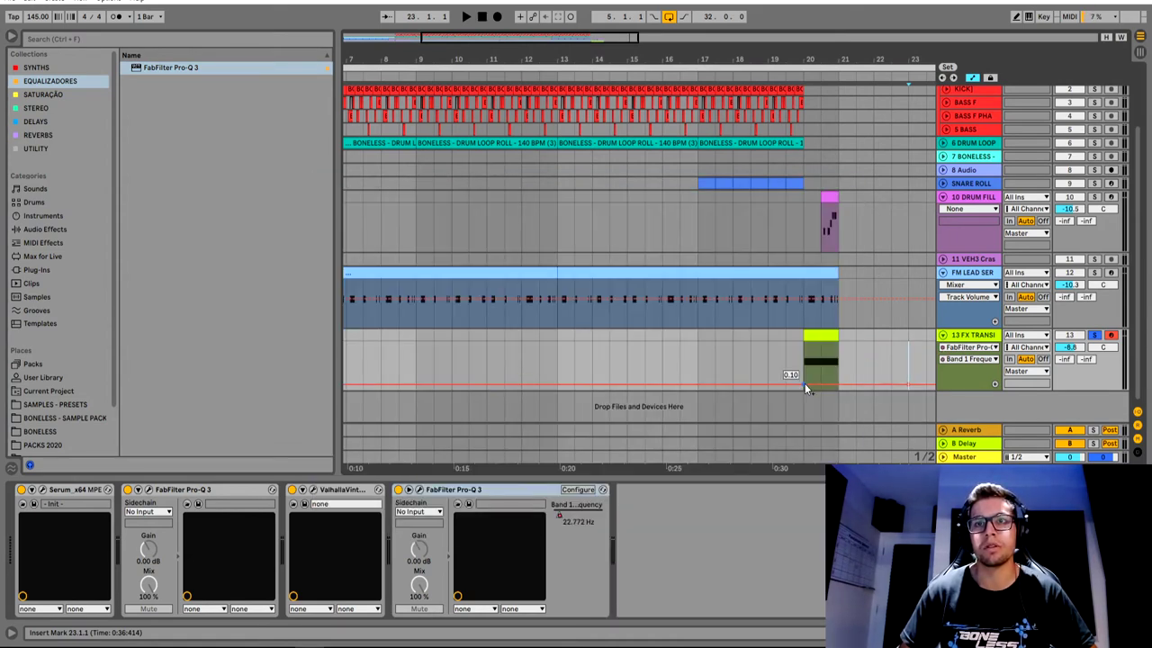
Automate the second Pro-Q 3's Band 1 Frequency as a curved rise from bar 20 to 425.48 Hz at bar 21, and audition it
{"action": "mouse_move", "coordinate": [805, 383]}
{"action": "left_mouse_down"}
{"action": "mouse_move", "coordinate": [807, 361]}
{"action": "mouse_move", "coordinate": [838, 359]}
{"action": "mouse_move", "coordinate": [803, 380]}
{"action": "left_mouse_up"}
{"action": "left_click", "coordinate": [805, 356]}
{"action": "key", "text": "space"}
{"action": "key", "text": "space"}
{"action": "left_click", "coordinate": [909, 385]}
{"action": "key", "text": "space"}
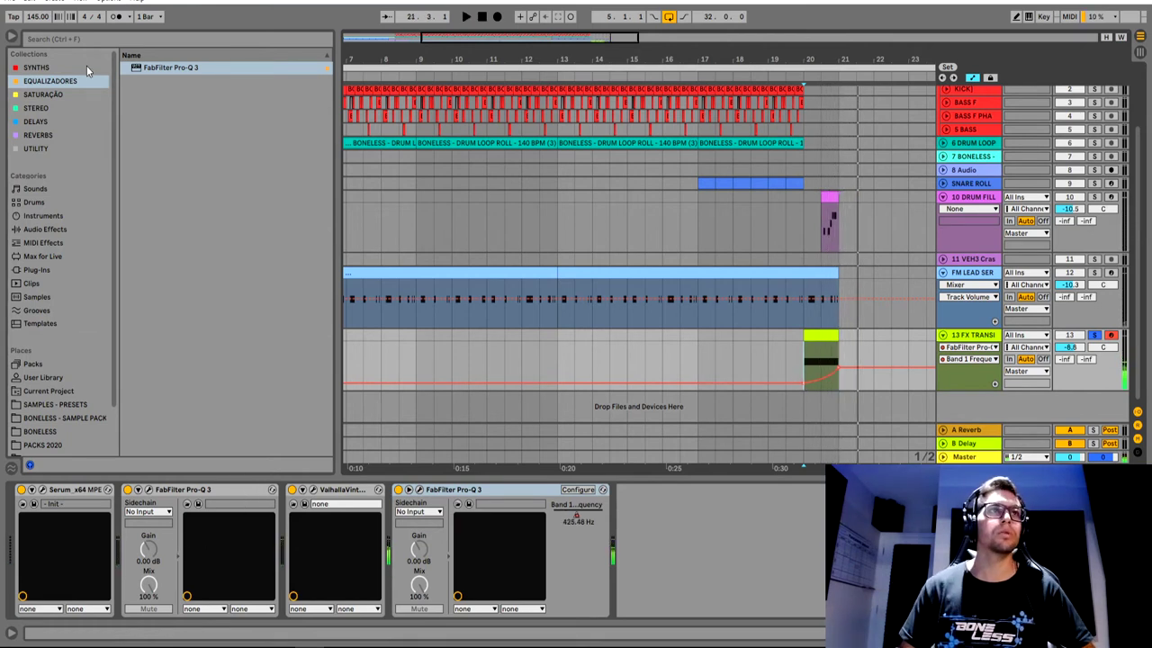
Set Serum's filter cutoff on the FX transition track to 126 Hz, auditioning the sound, and close the synth window
{"action": "left_click", "coordinate": [41, 491]}
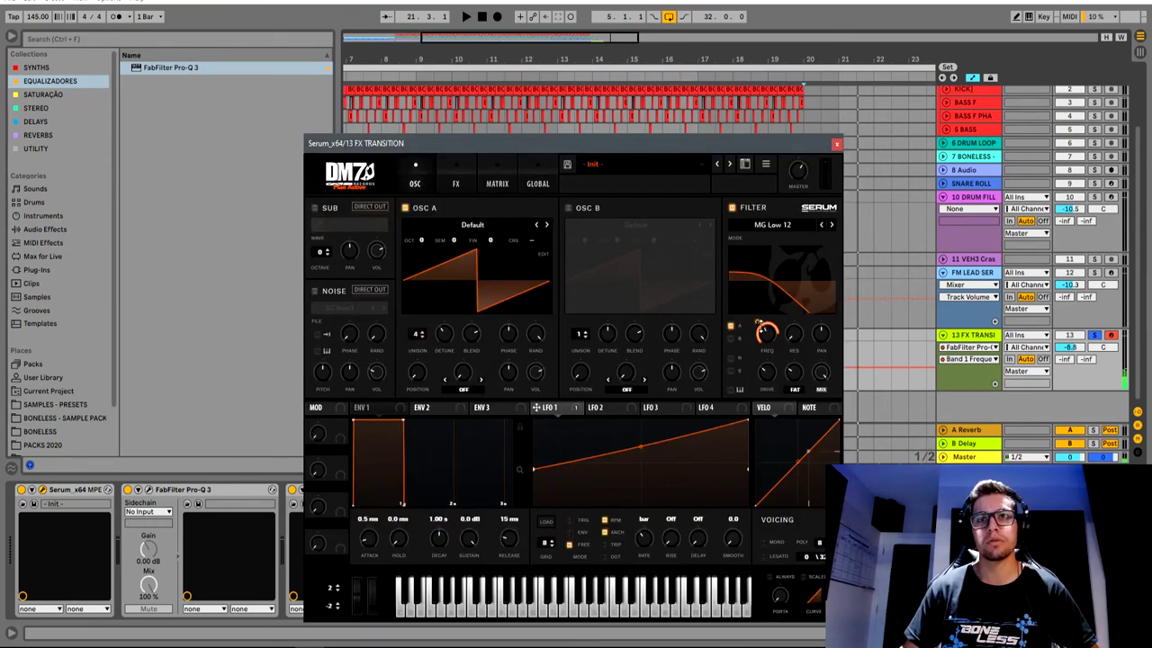
{"action": "left_click_drag", "start_coordinate": [758, 326], "coordinate": [764, 340]}
{"action": "key", "text": "space"}
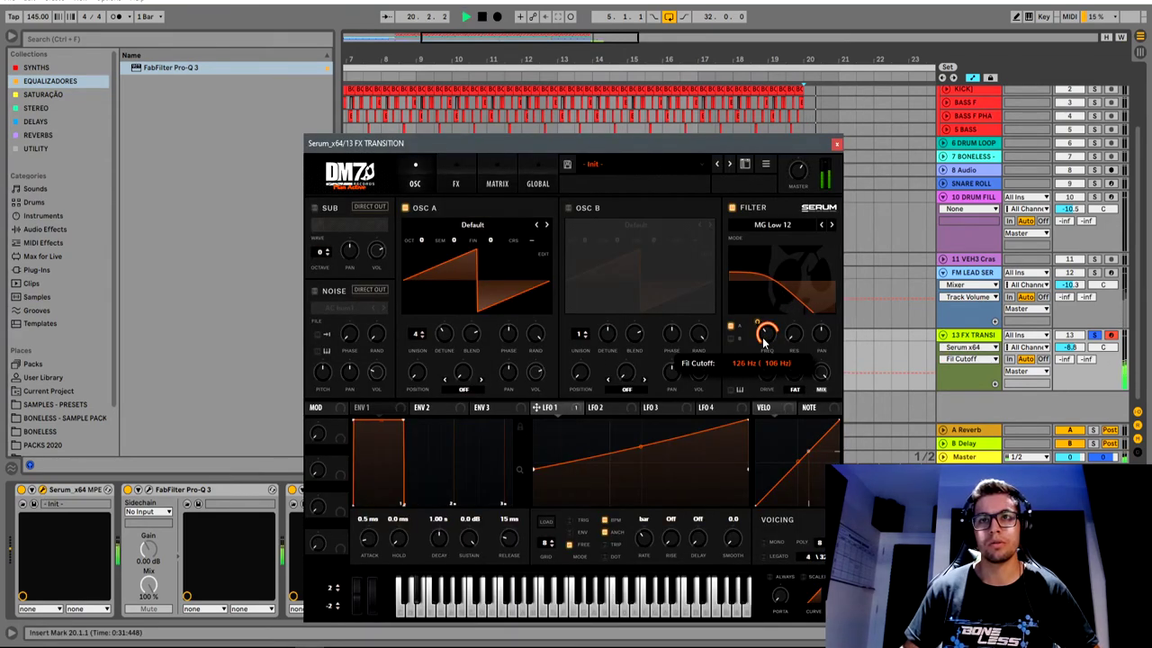
{"action": "left_click", "coordinate": [837, 144]}
{"action": "key", "text": "space"}
Set the reverb's HighCut to 3340 Hz in ValhallaVintageVerb and audition the transition
{"action": "left_click", "coordinate": [314, 490]}
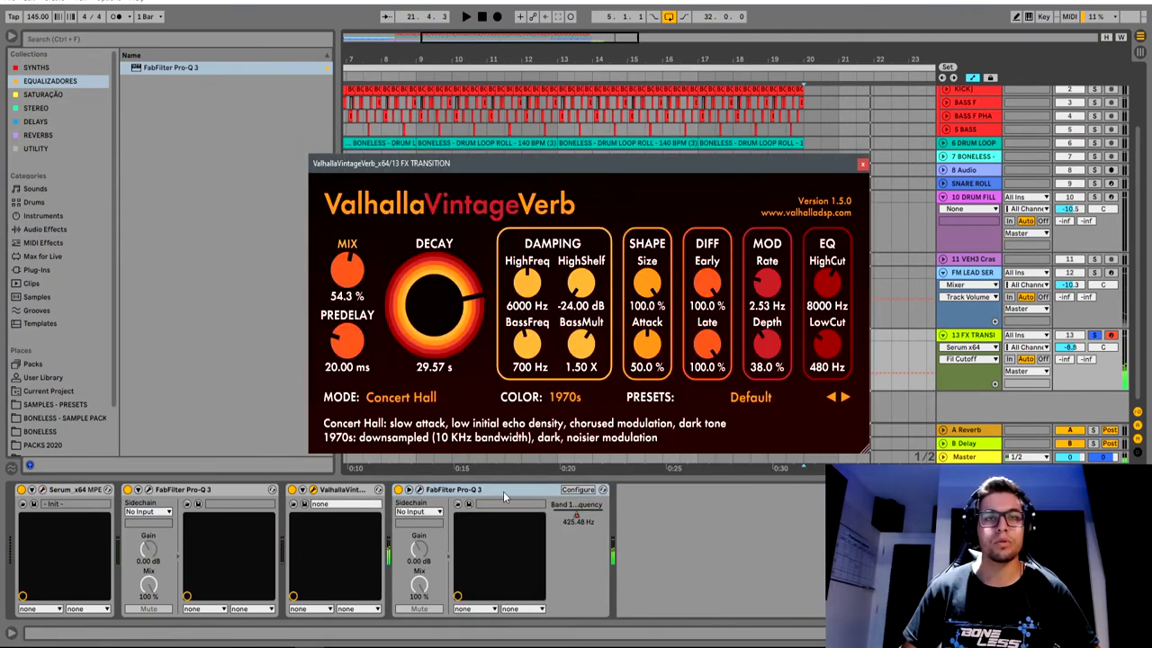
{"action": "left_click_drag", "start_coordinate": [824, 281], "coordinate": [811, 326]}
{"action": "key", "text": "space"}
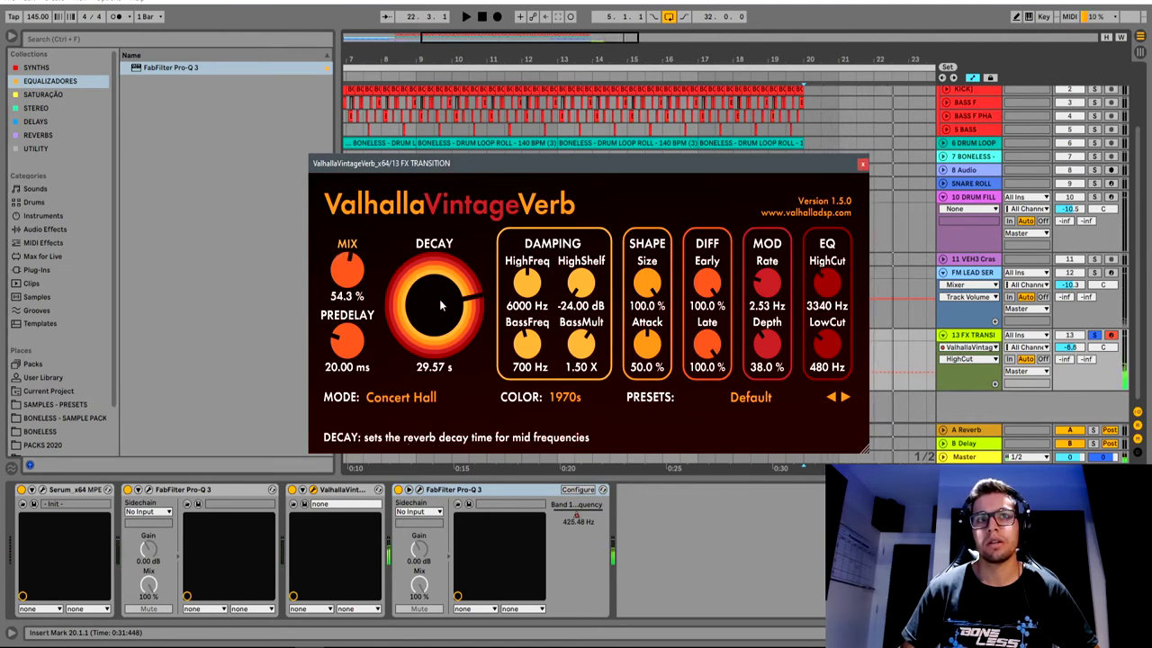
Try a reverb Decay of 16.53 s, re-enable its automation, and lower the automation to reach 0.47 at bar 21, auditioning it
{"action": "left_click_drag", "start_coordinate": [439, 299], "coordinate": [439, 324]}
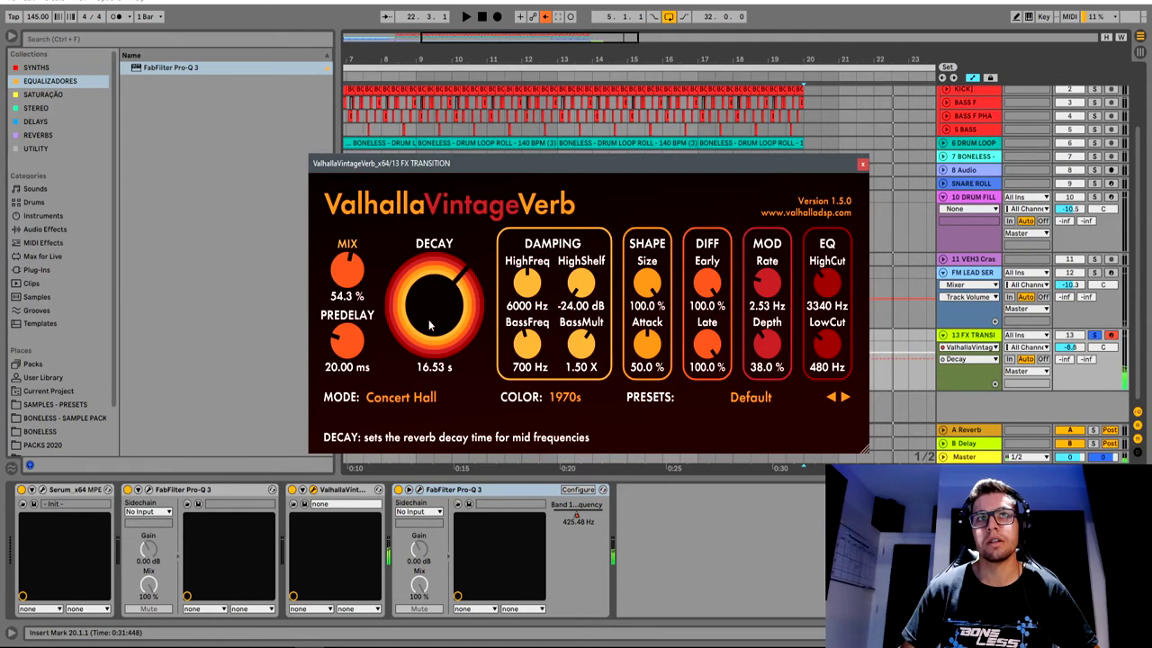
{"action": "left_click", "coordinate": [862, 163]}
{"action": "left_click", "coordinate": [545, 17]}
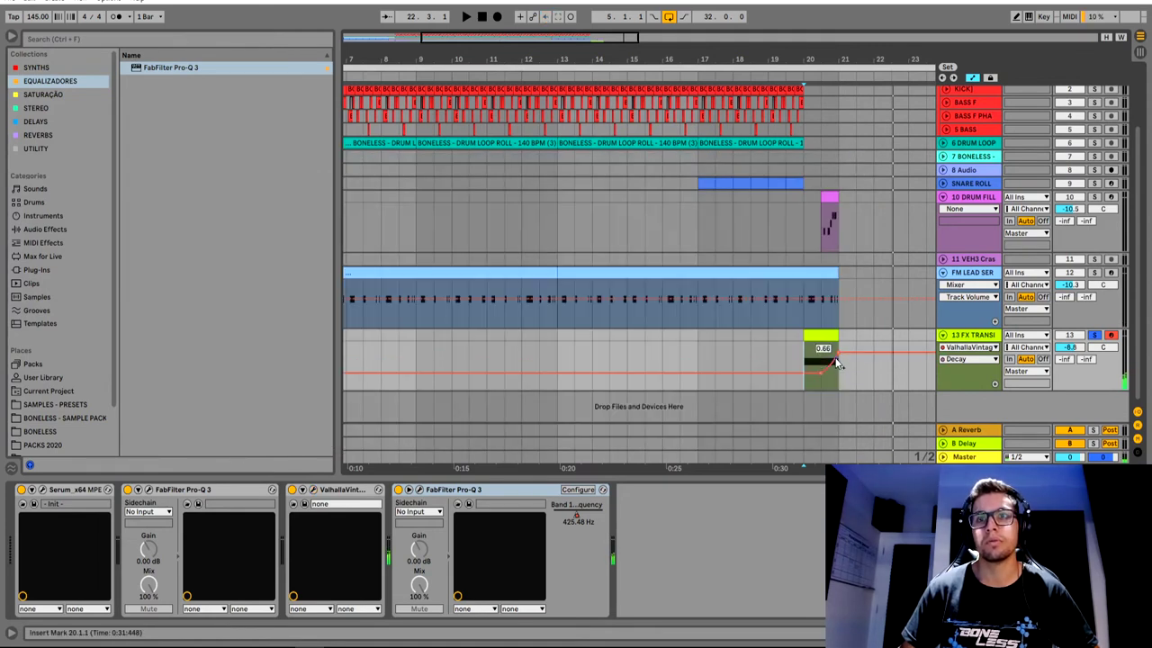
{"action": "left_click_drag", "start_coordinate": [839, 354], "coordinate": [839, 366]}
{"action": "key", "text": "space"}
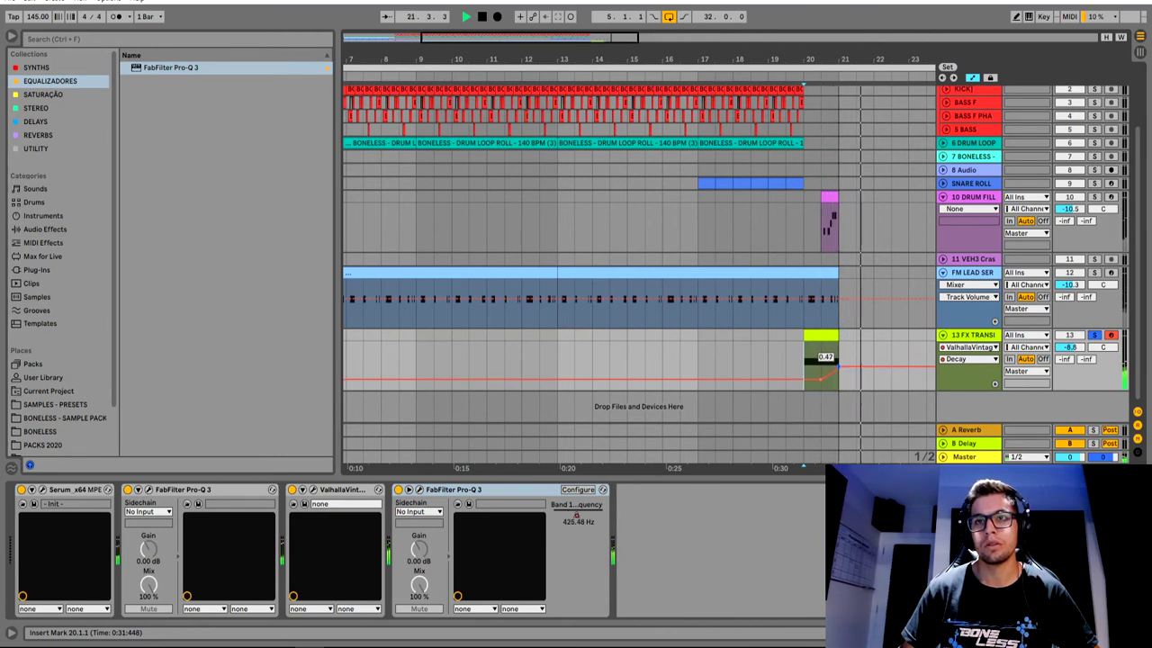
Audition the one-bar FX transition clip from bar 20 in solo and take the track out of solo
{"action": "left_click", "coordinate": [1096, 336]}
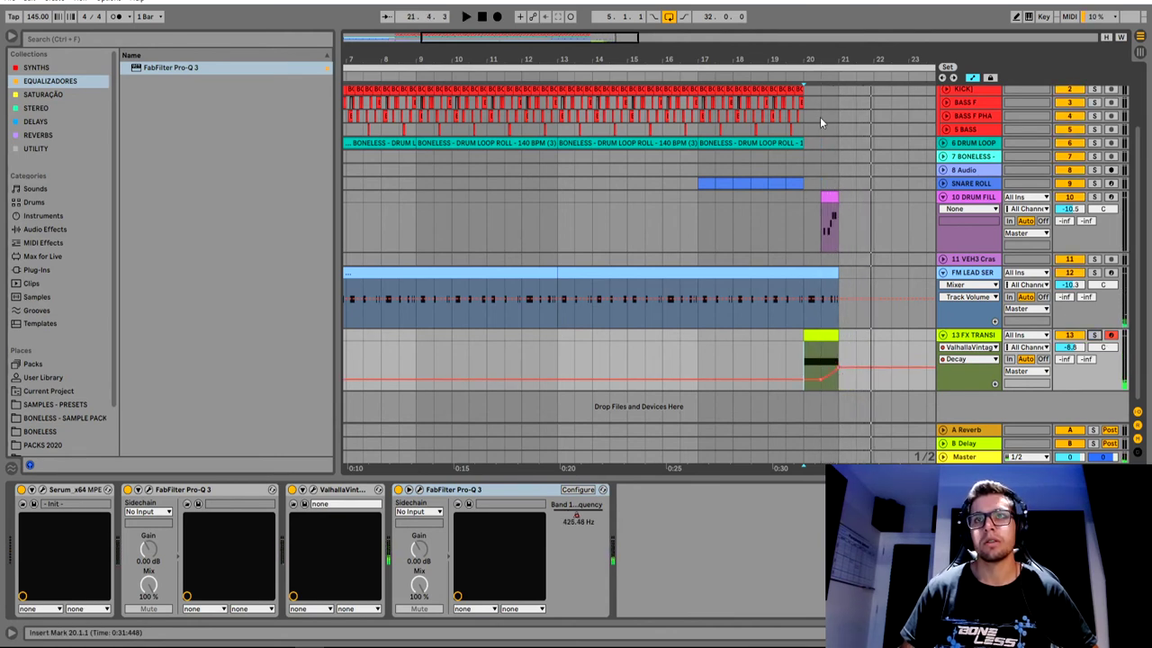
{"action": "left_click", "coordinate": [1094, 336]}
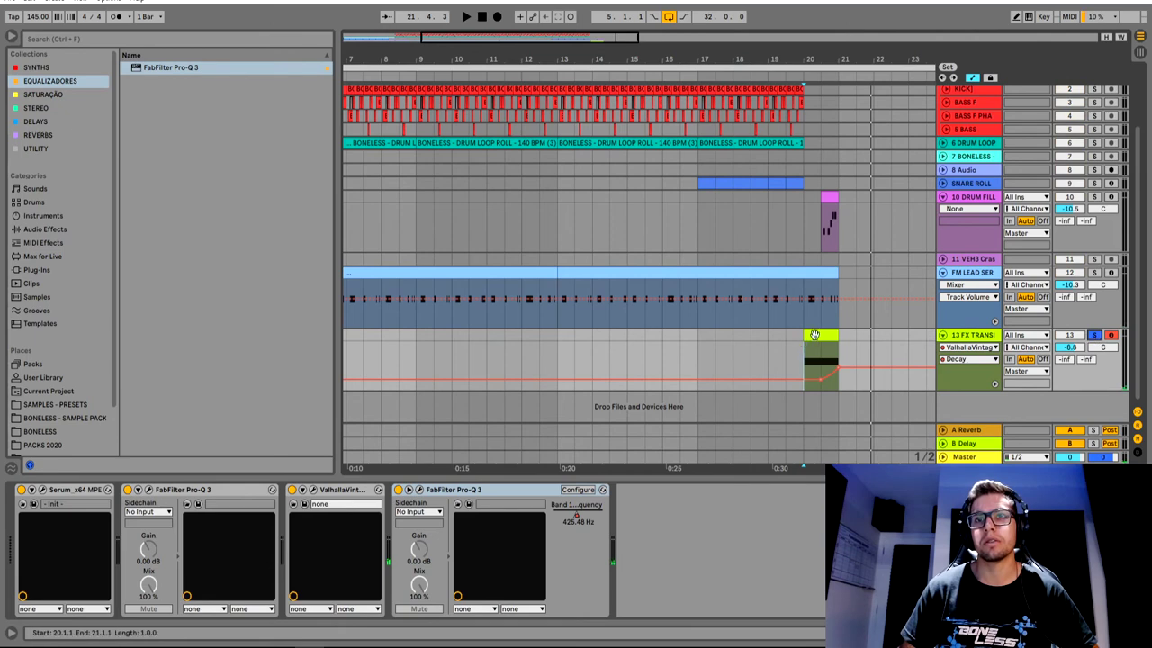
{"action": "key", "text": "space"}
{"action": "key", "text": "Tab"}
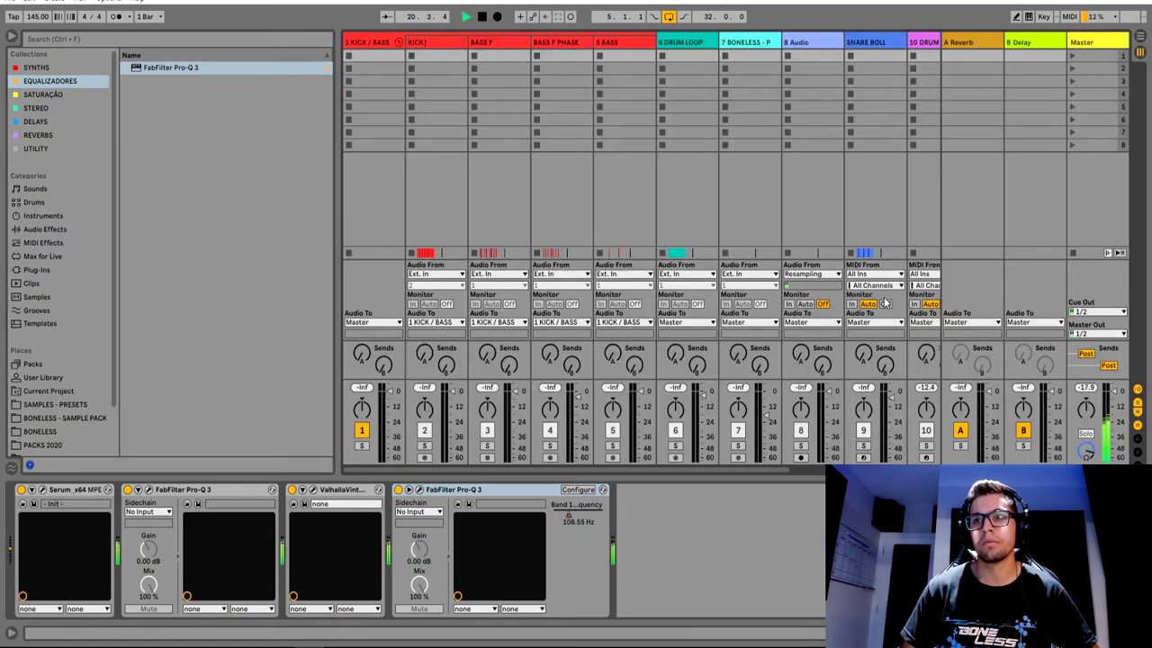
{"action": "key", "text": "Tab"}
{"action": "key", "text": "space"}
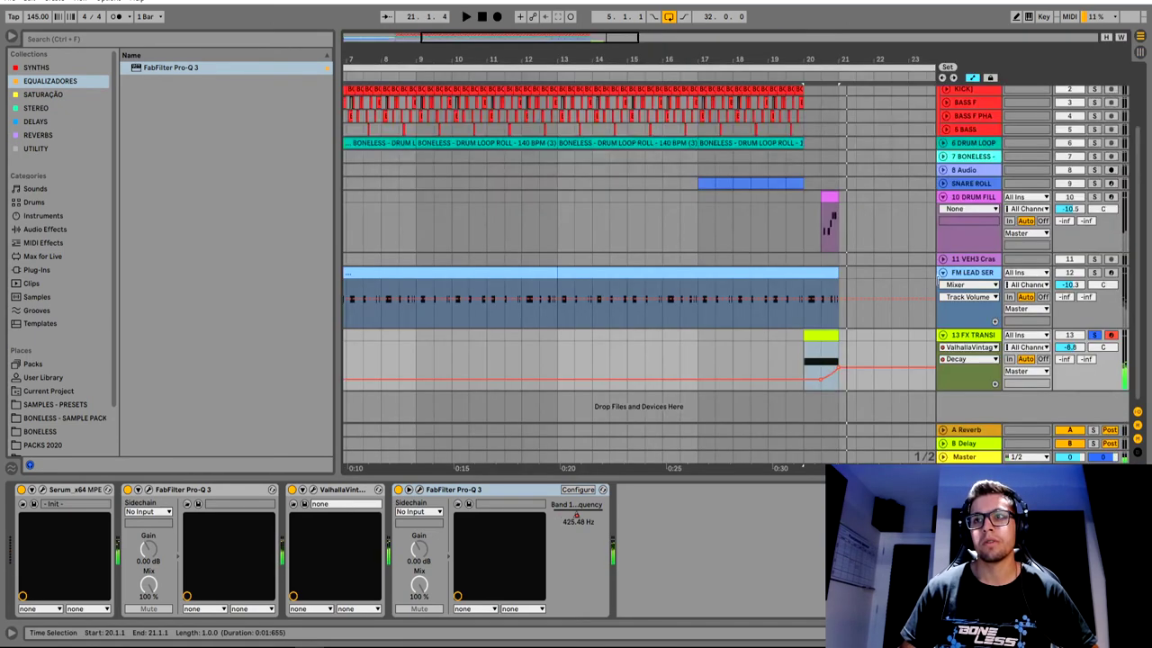
{"action": "left_click", "coordinate": [1095, 335]}
Play the full mix and set the arrangement loop to 16 bars, from bar 5 to bar 21
{"action": "scroll", "coordinate": [632, 160], "scroll_direction": "down", "scroll_amount": 3}
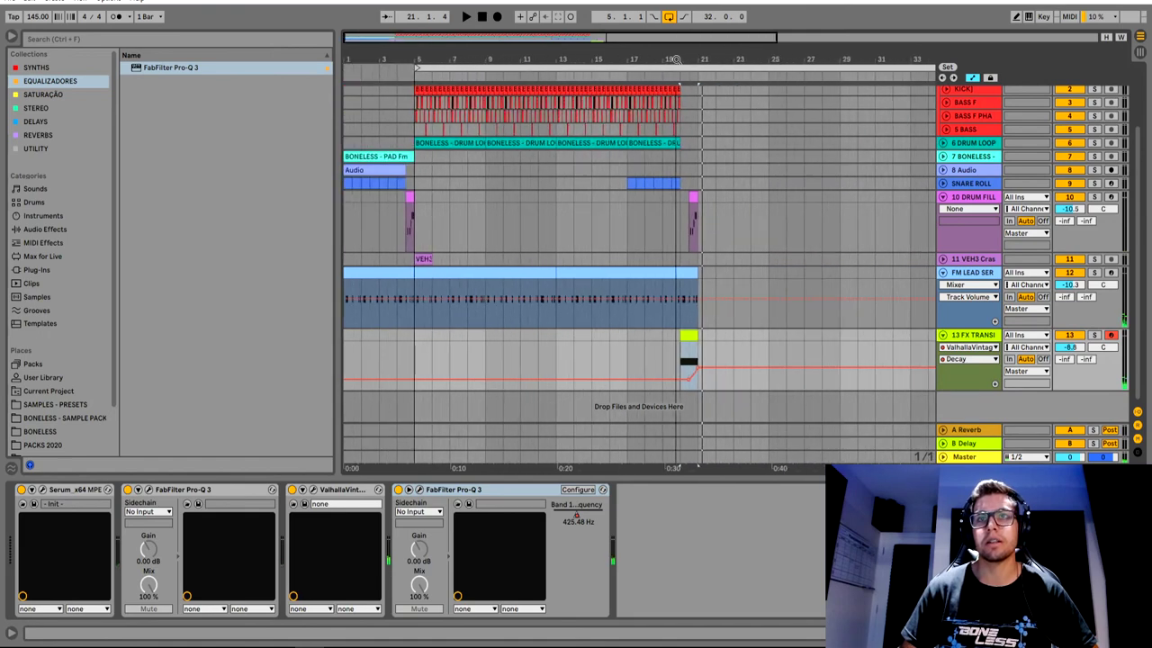
{"action": "left_click", "coordinate": [632, 160]}
{"action": "key", "text": "space"}
{"action": "left_click_drag", "start_coordinate": [693, 157], "coordinate": [418, 177]}
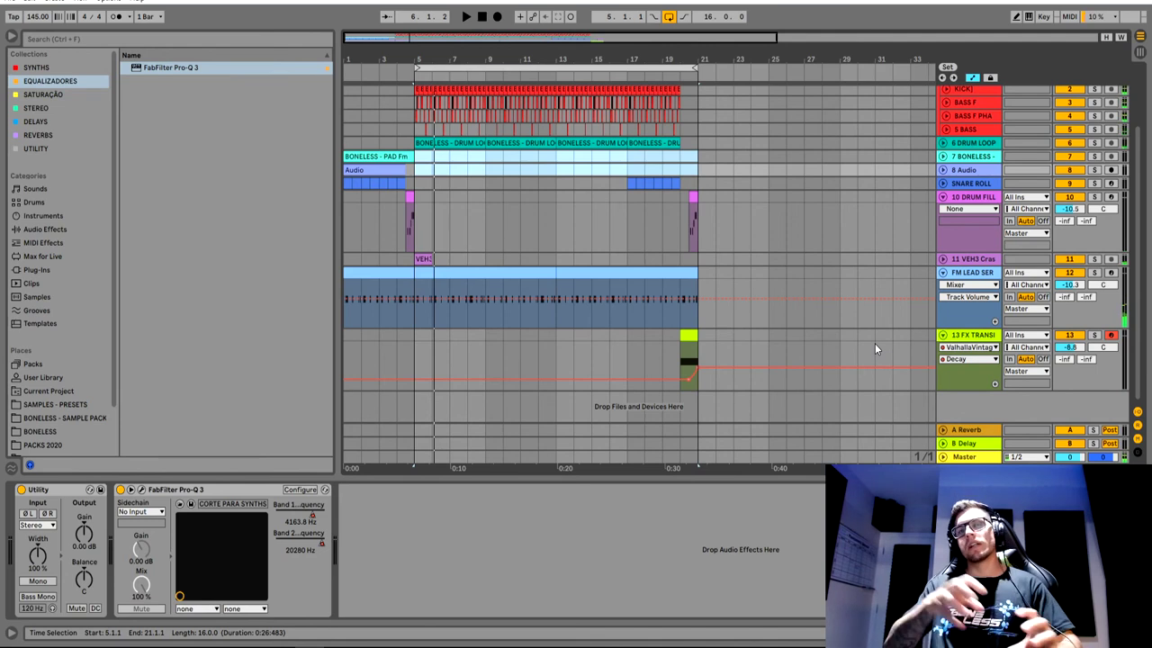
Fold the DRUM FILL track and collapse the KICK / BASS group to tidy the arrangement
{"action": "left_click", "coordinate": [943, 197]}
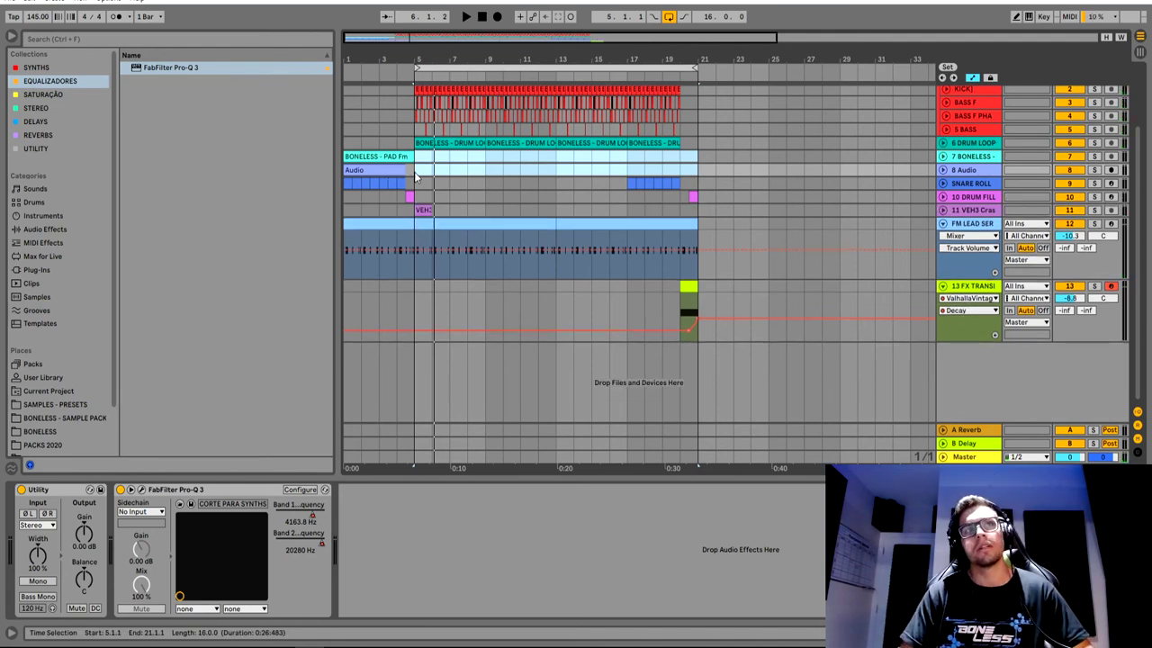
{"action": "left_click_drag", "start_coordinate": [415, 171], "coordinate": [486, 182]}
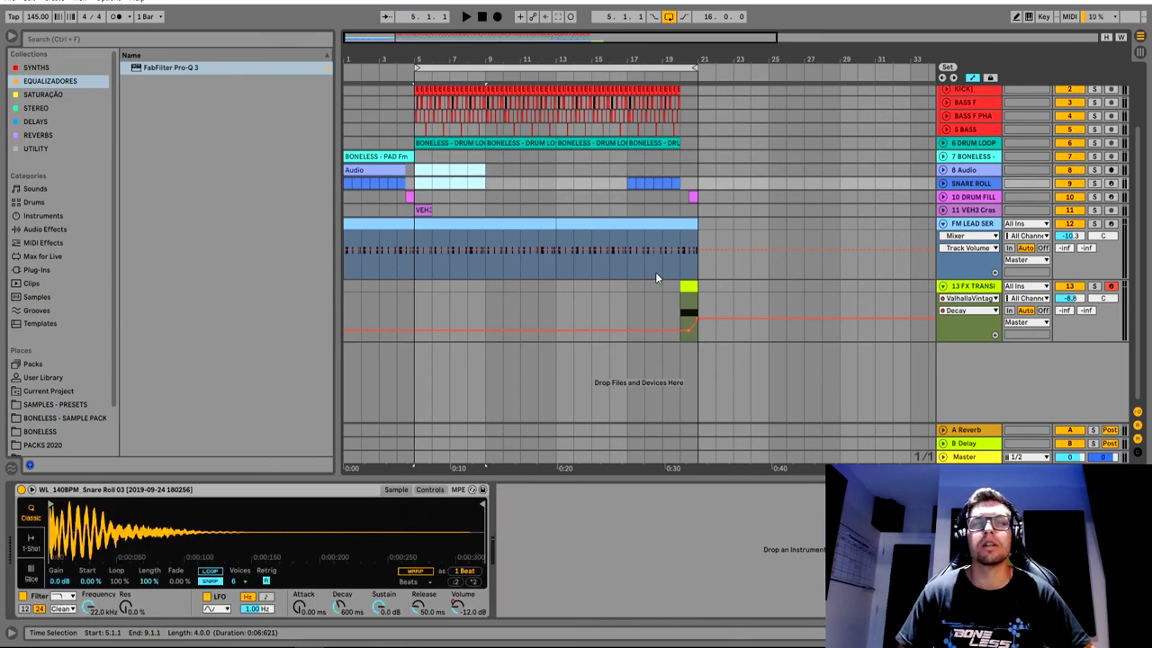
{"action": "scroll", "coordinate": [864, 207], "scroll_direction": "up", "scroll_amount": 3}
{"action": "left_click", "coordinate": [943, 91]}
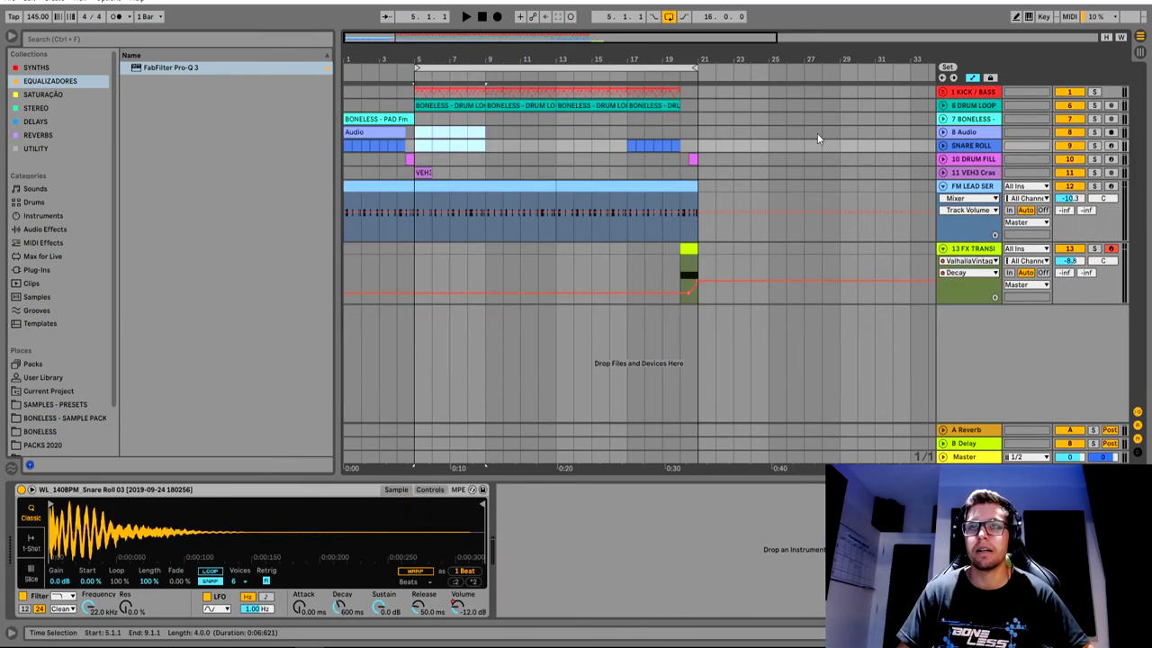
Examine the MIDI note in the FX transition clip at bar 20, and deselect the clip
{"action": "left_click", "coordinate": [688, 249]}
{"action": "double_click", "coordinate": [688, 249]}
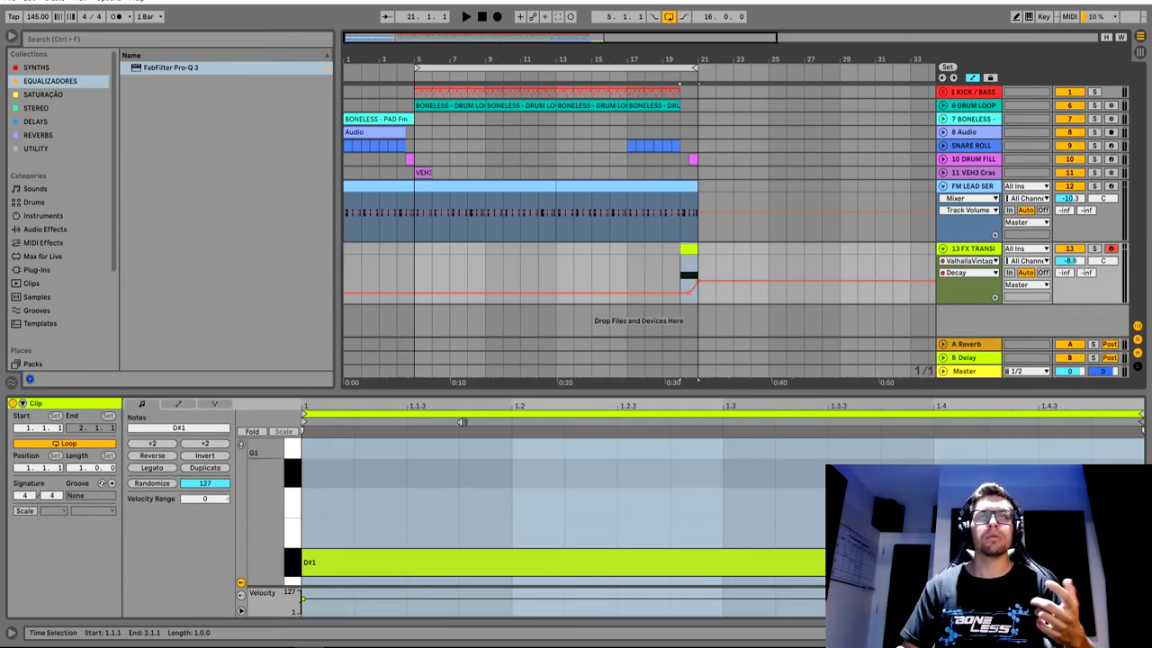
{"action": "left_click", "coordinate": [657, 118]}
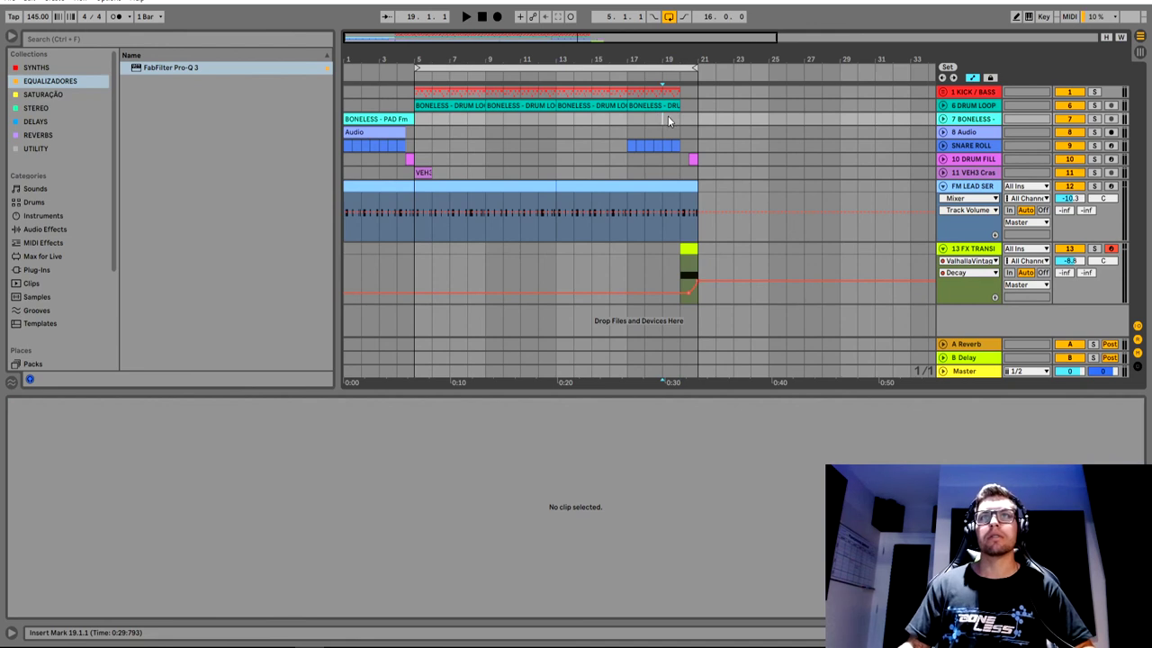
Audition the full arrangement from bar 17 through the transition and fold the FM LEAD track
{"action": "left_click", "coordinate": [631, 123]}
{"action": "key", "text": "space"}
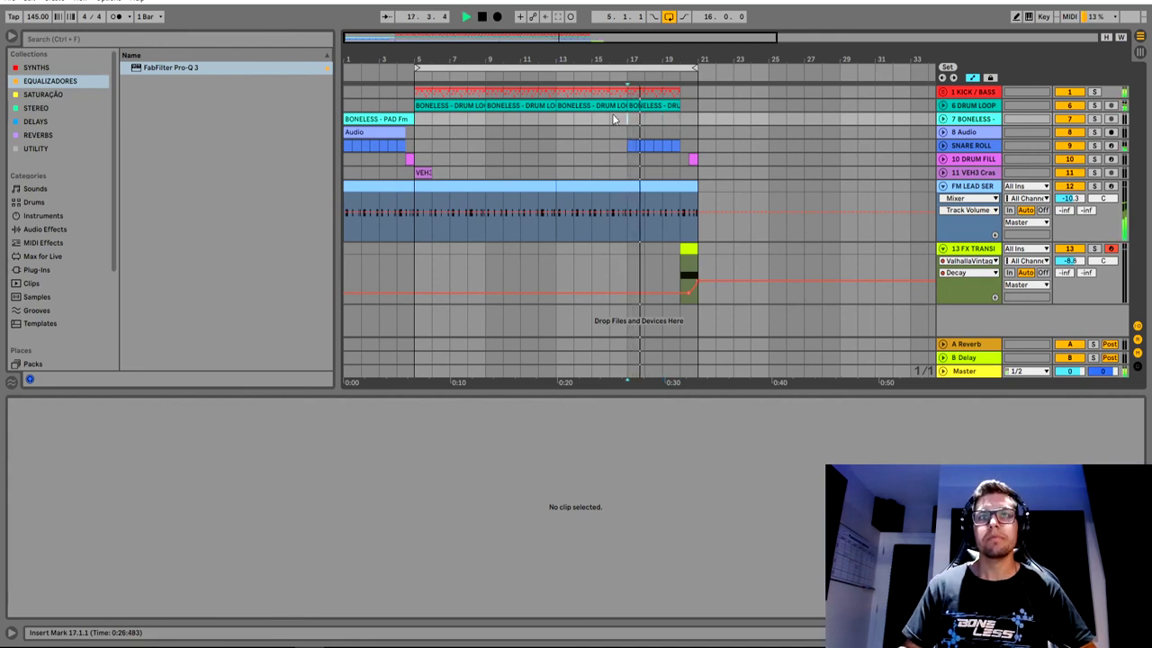
{"action": "left_click", "coordinate": [942, 186]}
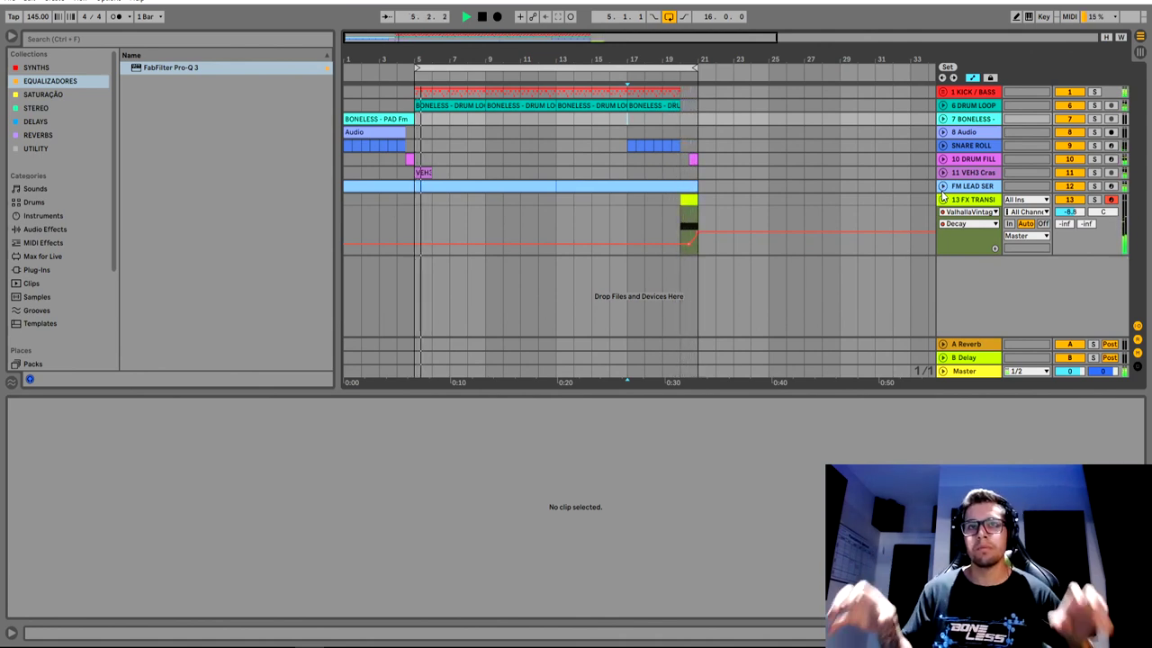
{"action": "key", "text": "space"}
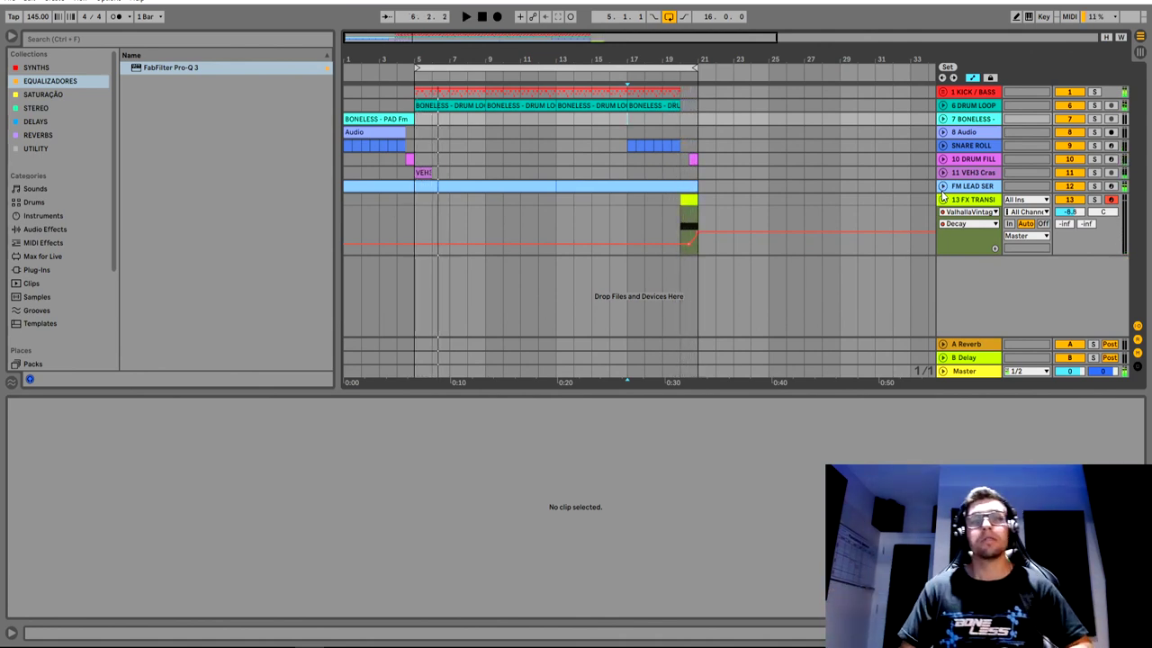